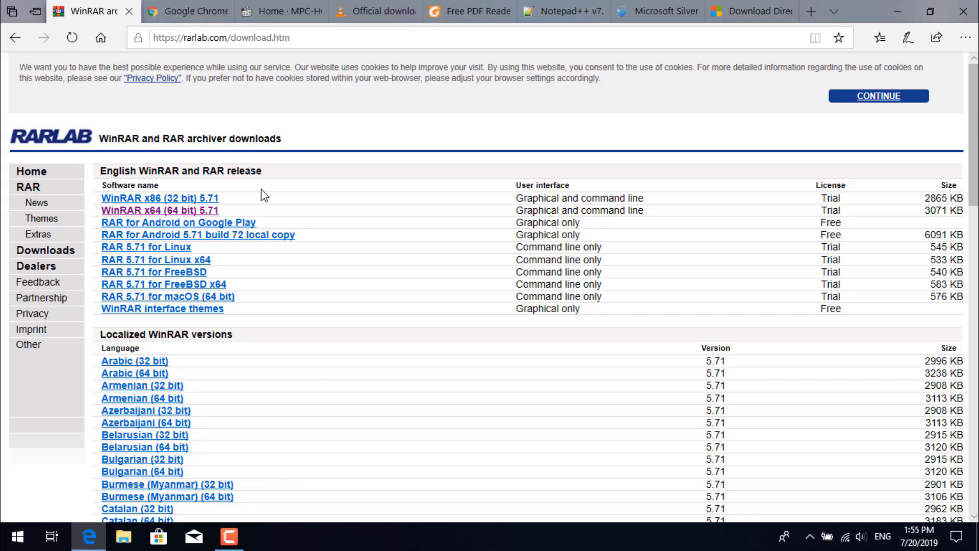
# Save the 64-bit WinRAR 5.71 installer and download Chrome with usage-statistics sharing turned off.
pyautogui.click(207, 216)
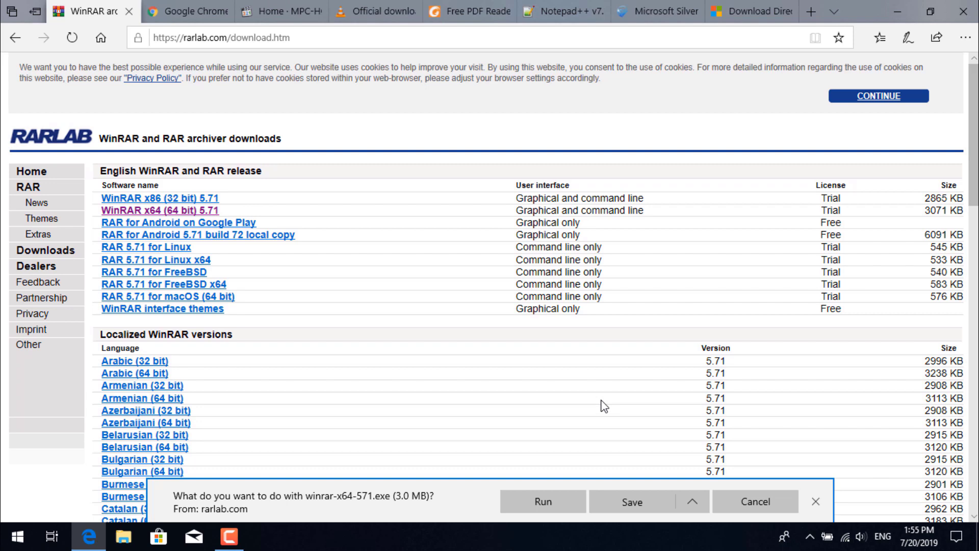
pyautogui.click(630, 502)
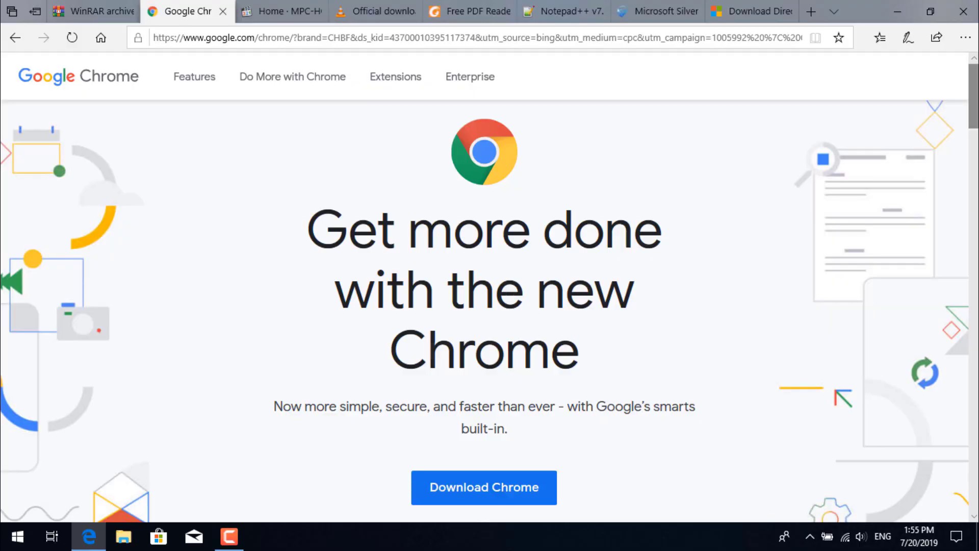
pyautogui.scroll(-3, 537, 376)
pyautogui.click(537, 376)
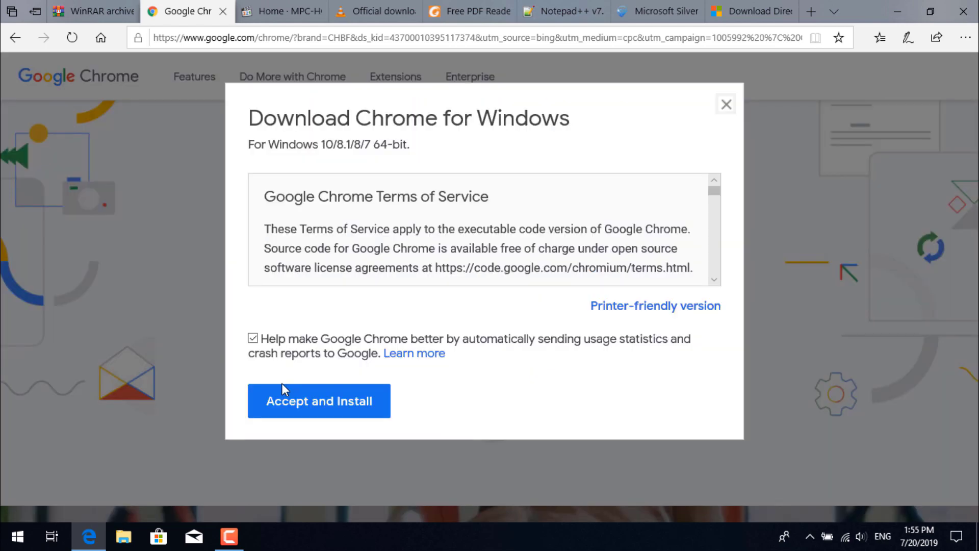
pyautogui.click(274, 351)
pyautogui.click(280, 406)
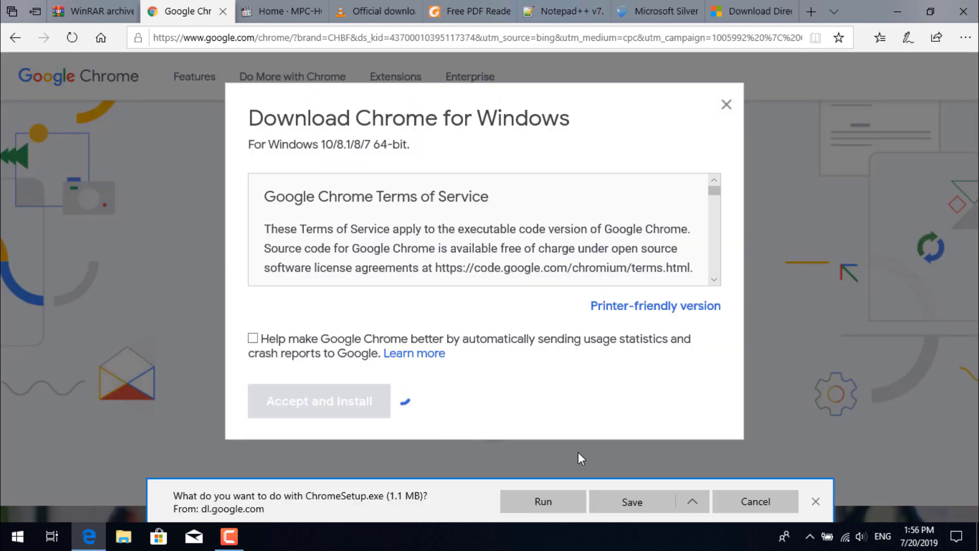
pyautogui.click(623, 498)
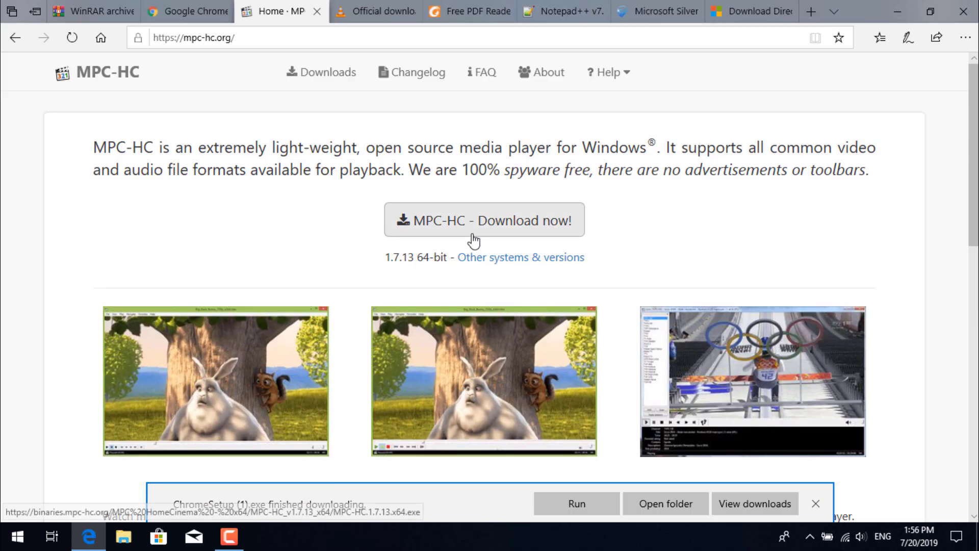
# Save the 64-bit MPC-HC installer, then save the Windows 64bit VLC installer.
pyautogui.click(475, 233)
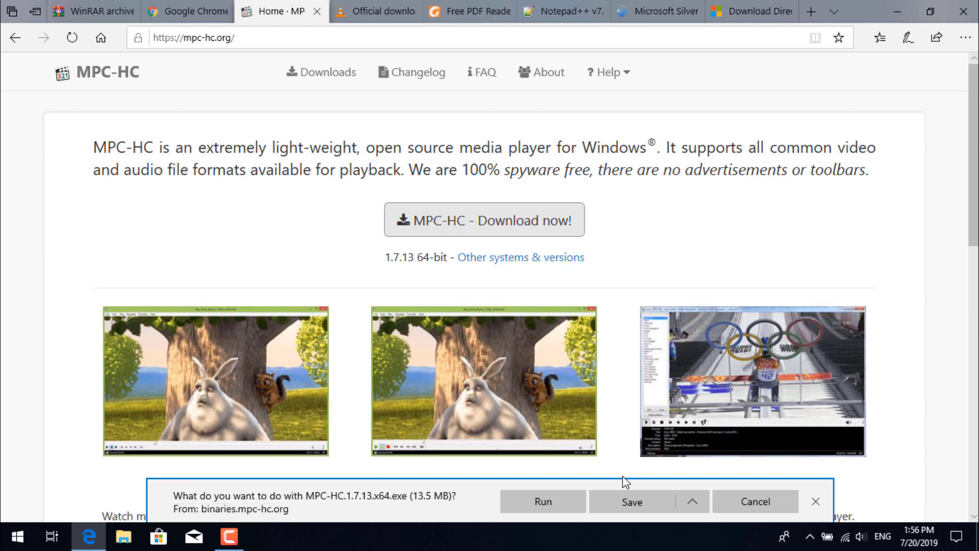
pyautogui.click(624, 503)
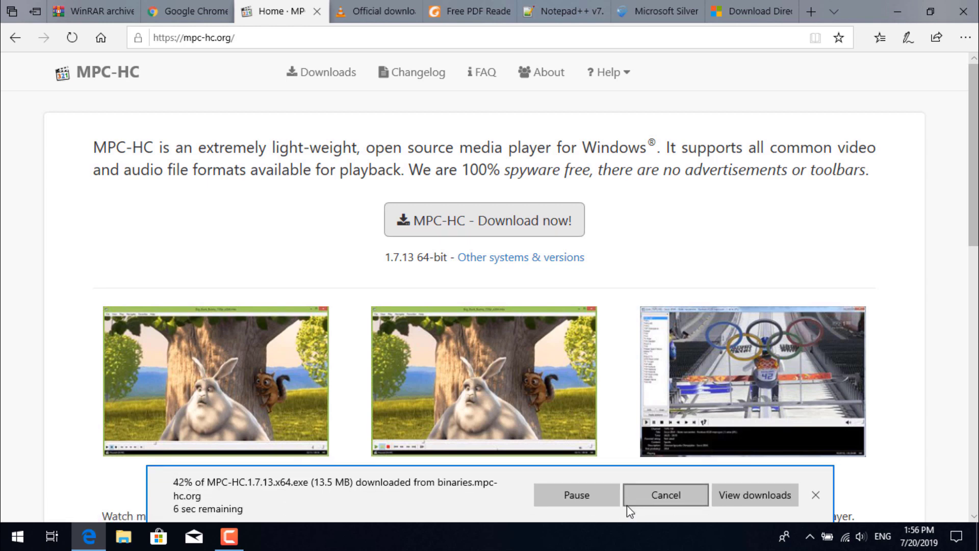
pyautogui.click(387, 10)
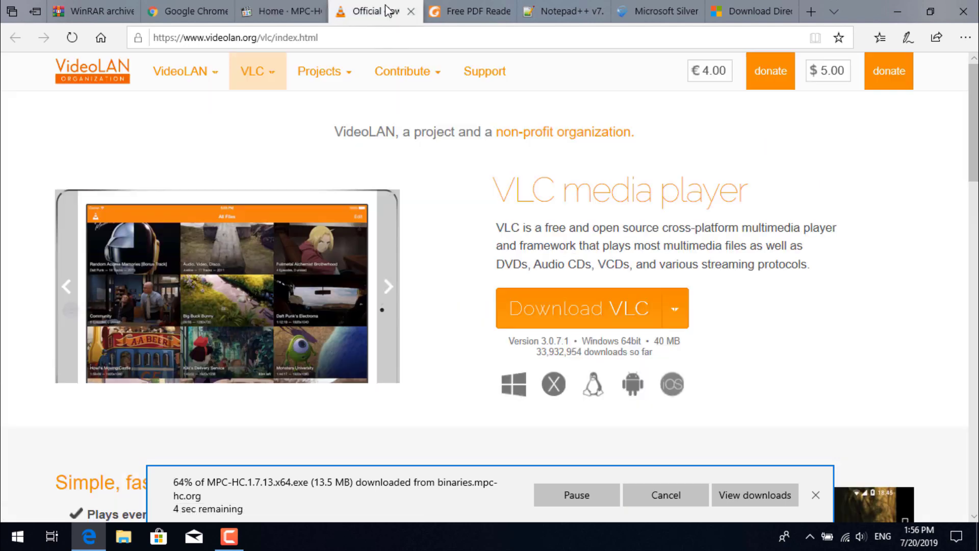
pyautogui.click(675, 308)
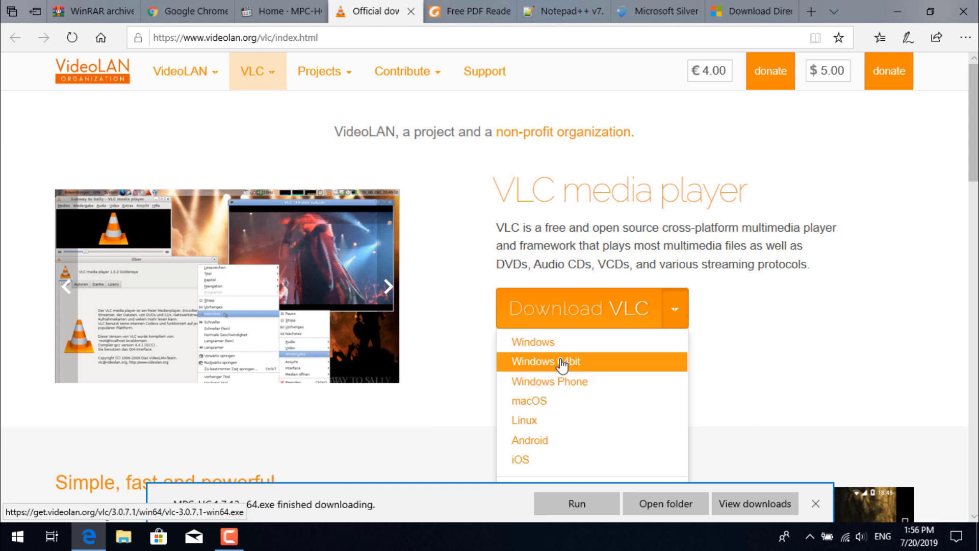
pyautogui.click(562, 362)
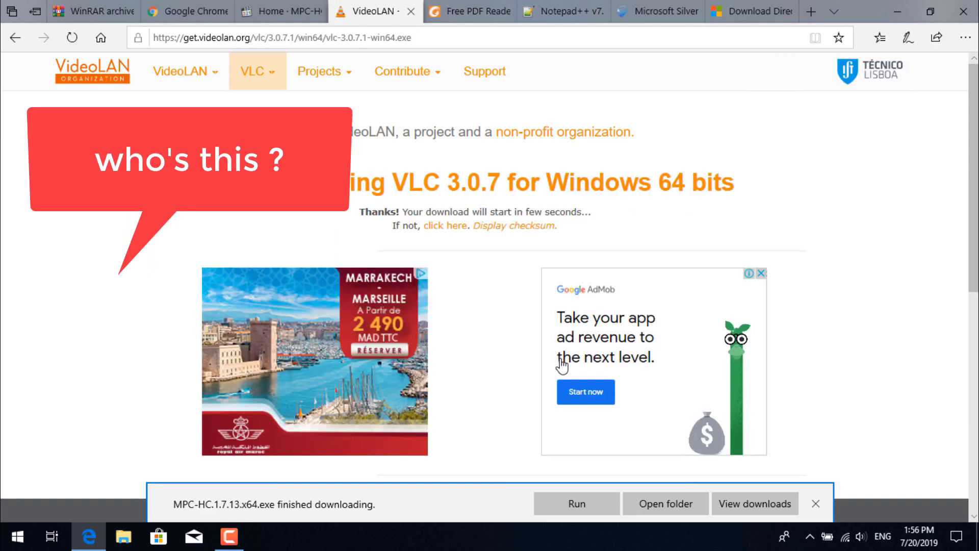
pyautogui.click(633, 499)
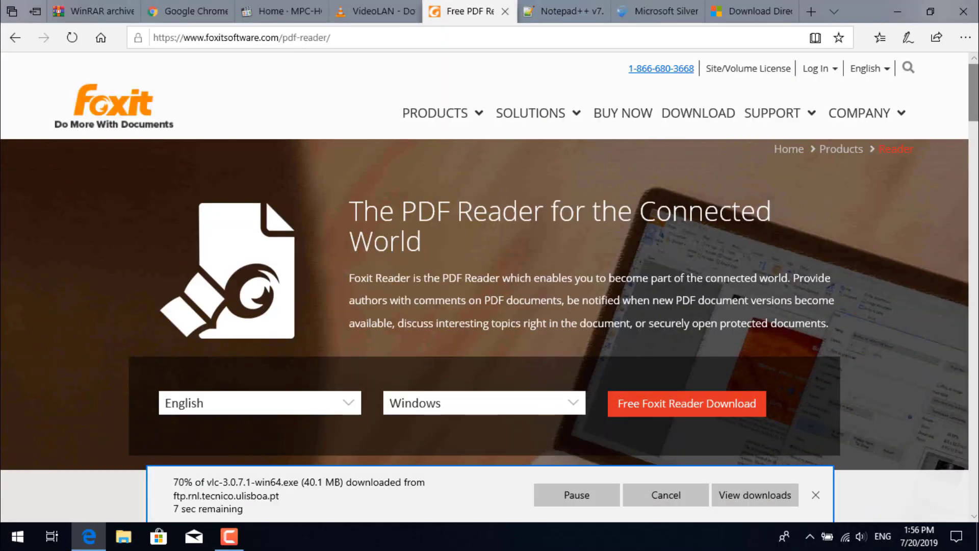
# Save the English Foxit Reader for Windows installer.
pyautogui.scroll(-3, 691, 237)
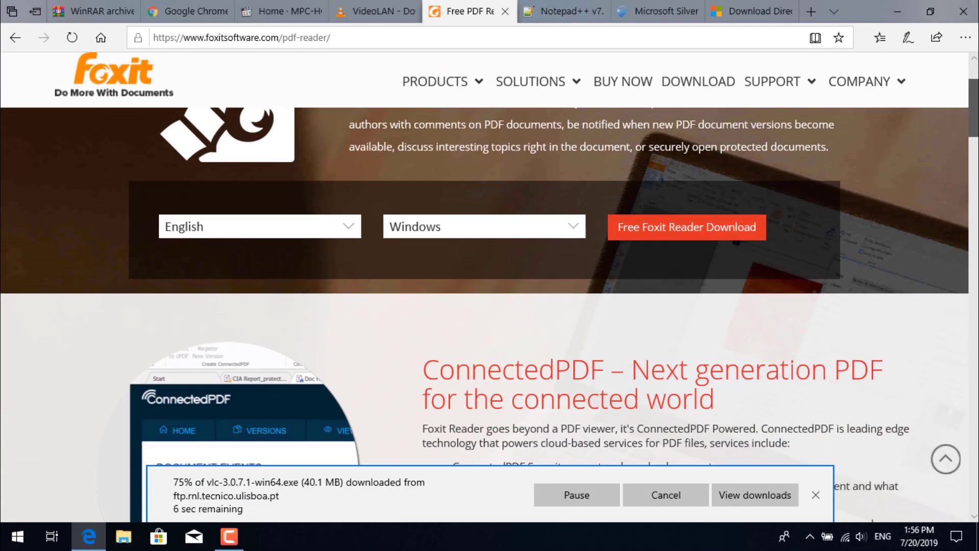
pyautogui.click(691, 238)
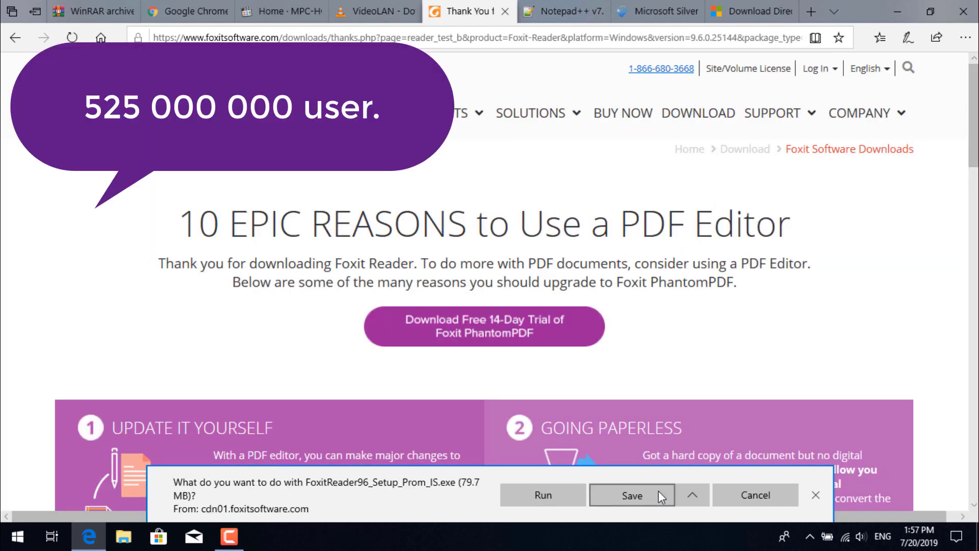
pyautogui.click(644, 494)
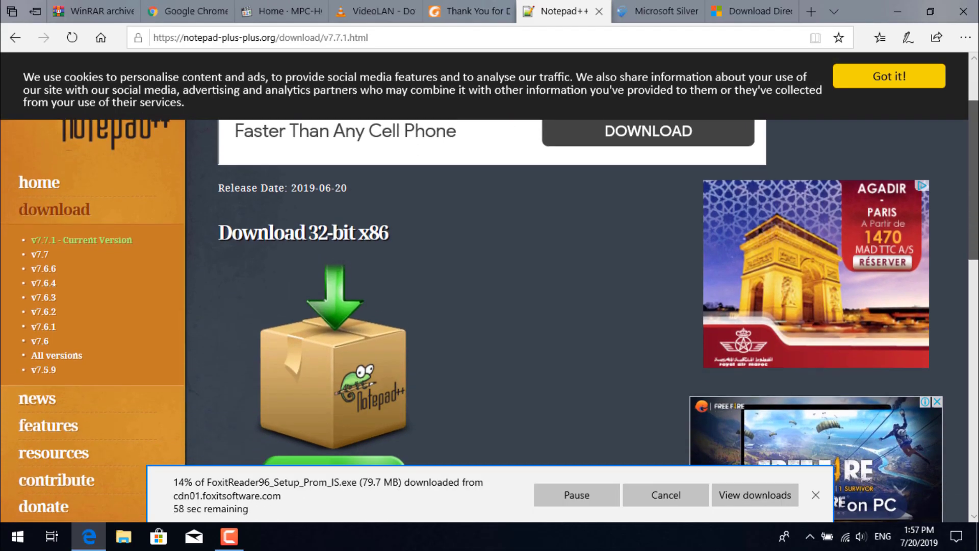
pyautogui.scroll(-5, 485, 284)
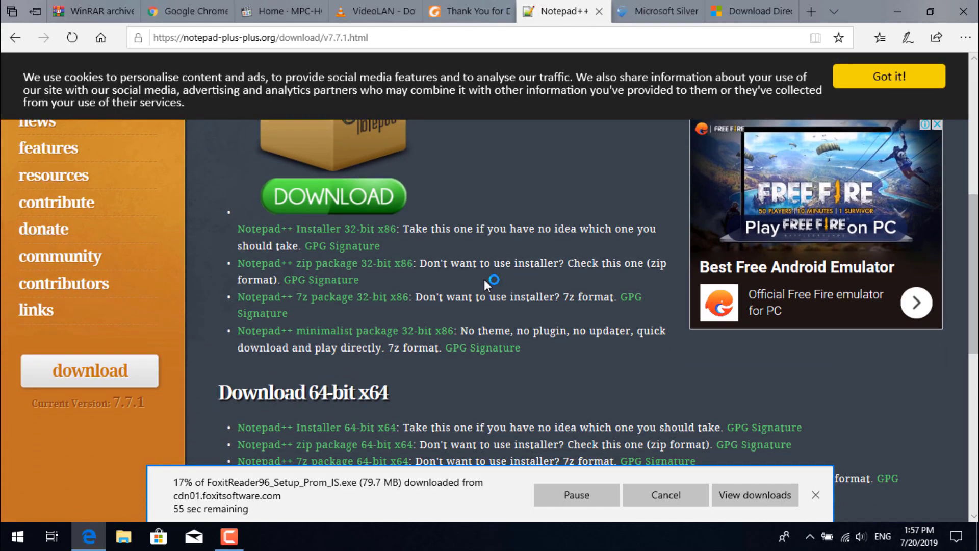
# Save the 32-bit Notepad++ 7.7.1 installer.
pyautogui.click(335, 200)
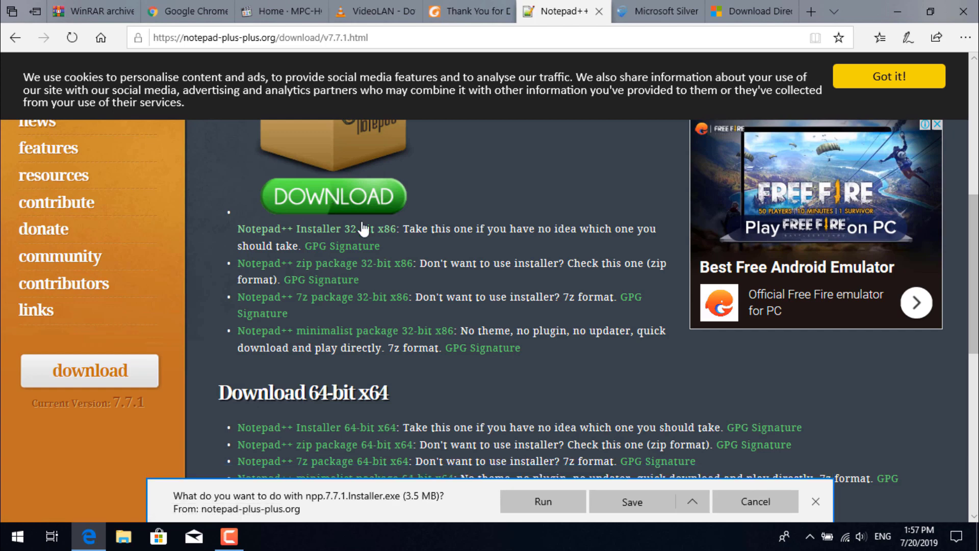
pyautogui.click(608, 506)
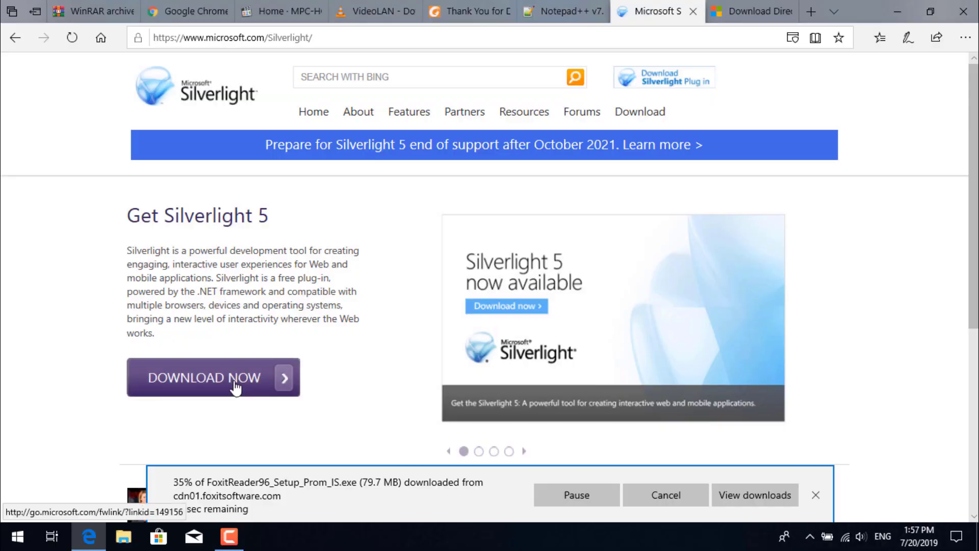
# Save the 64-bit Silverlight installer for Windows.
pyautogui.click(234, 387)
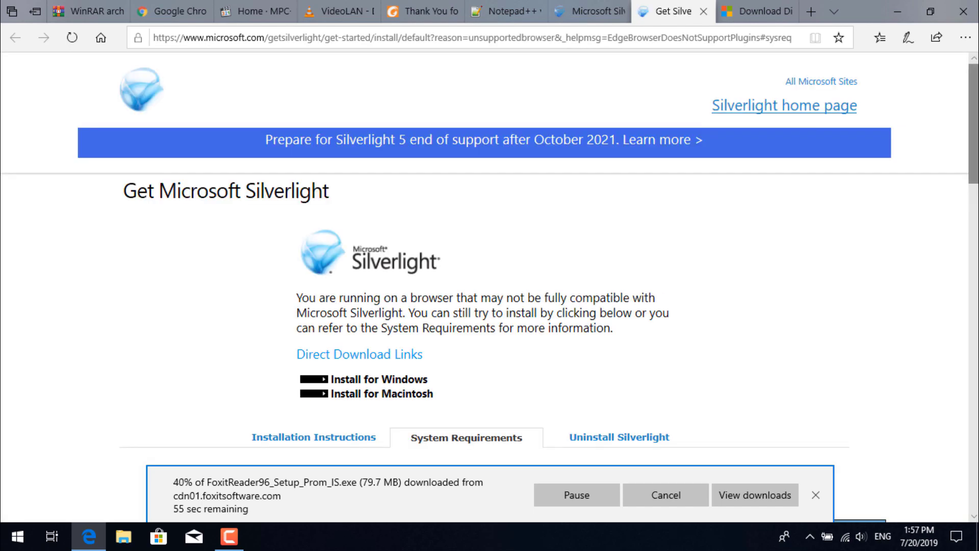
pyautogui.scroll(-3, 358, 239)
pyautogui.click(359, 232)
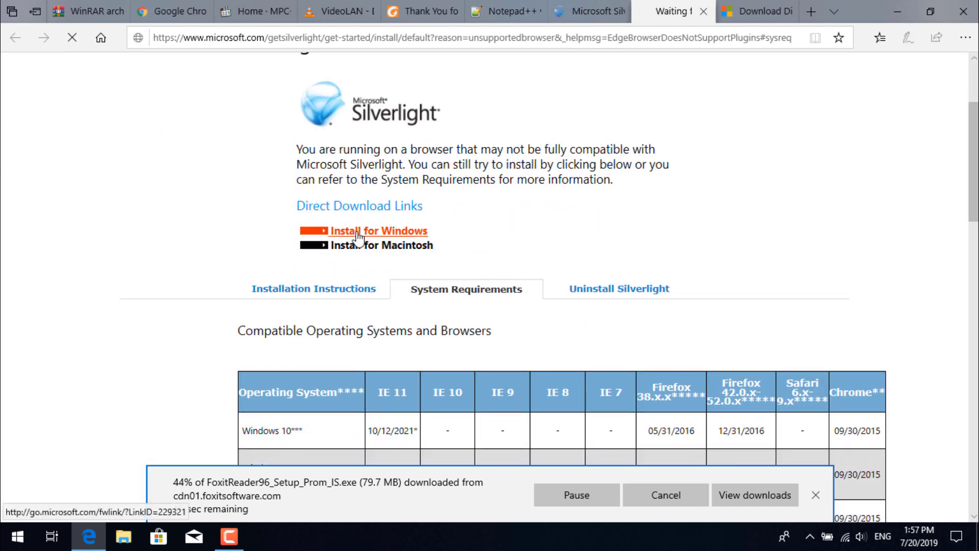
pyautogui.click(630, 498)
# Save the DirectX End-User Runtime web installer without the MSN extra, then show the downloads list.
pyautogui.hotkey('ctrl', 'Tab')
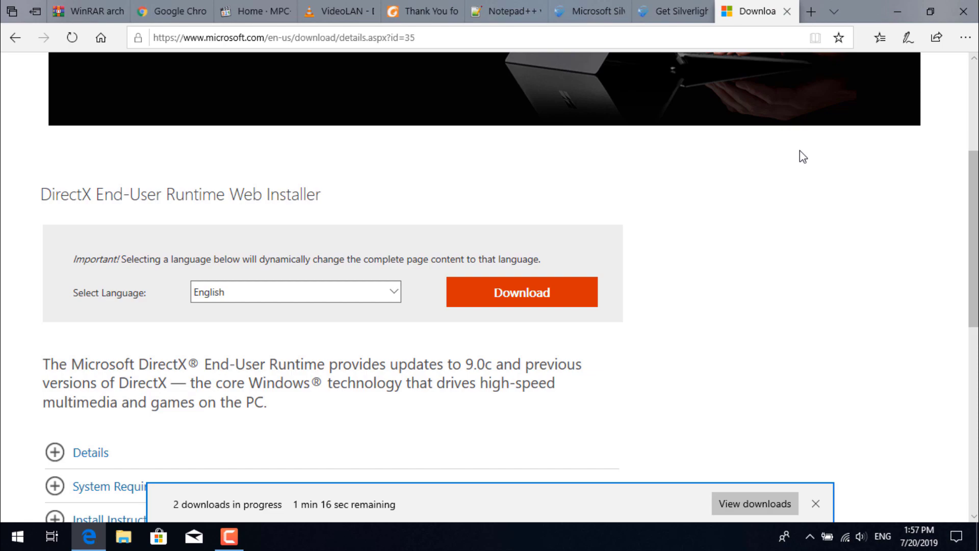
pyautogui.click(542, 298)
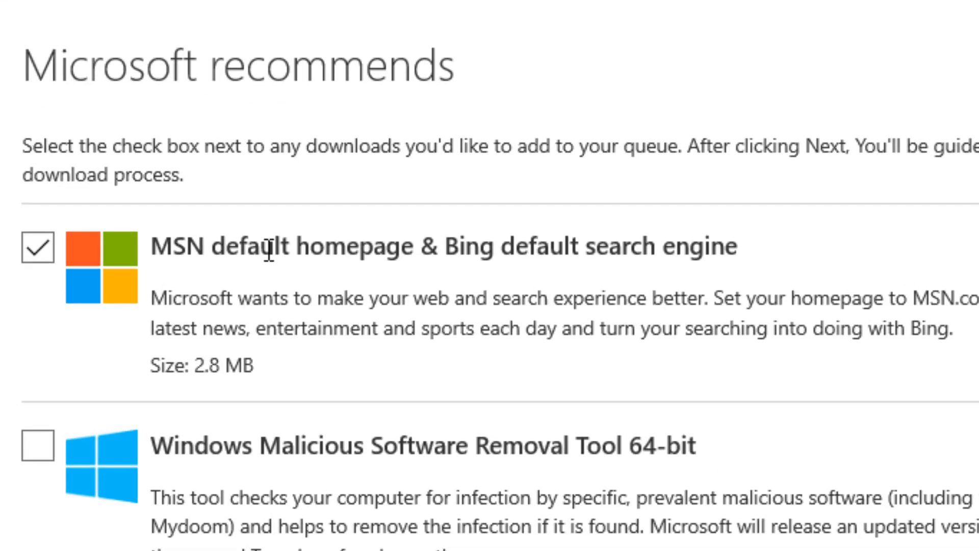
pyautogui.click(171, 224)
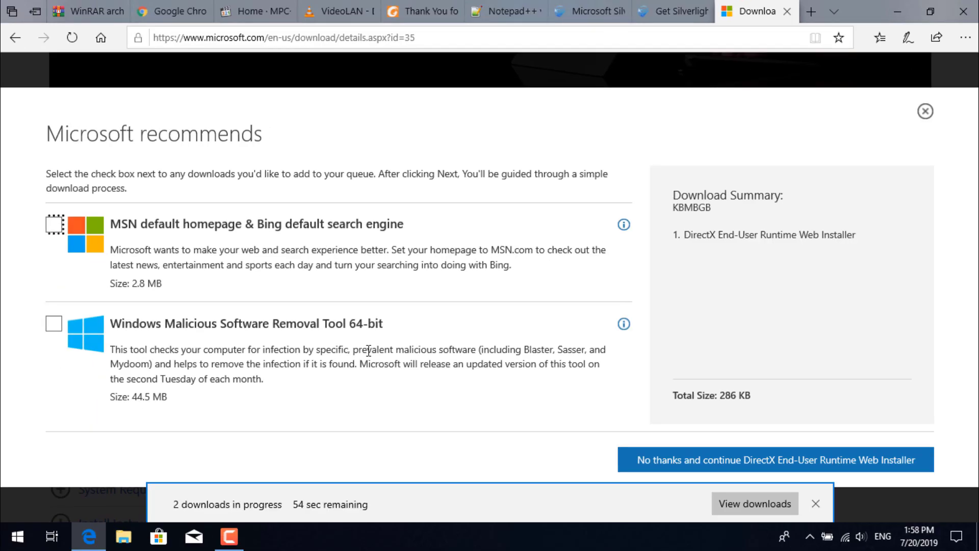
pyautogui.click(796, 465)
pyautogui.scroll(-5, 974, 236)
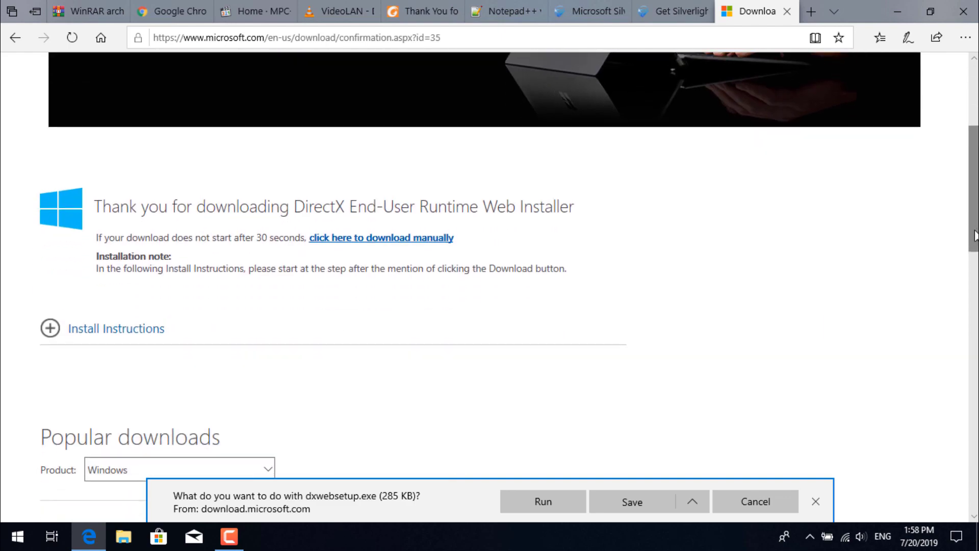
pyautogui.click(647, 500)
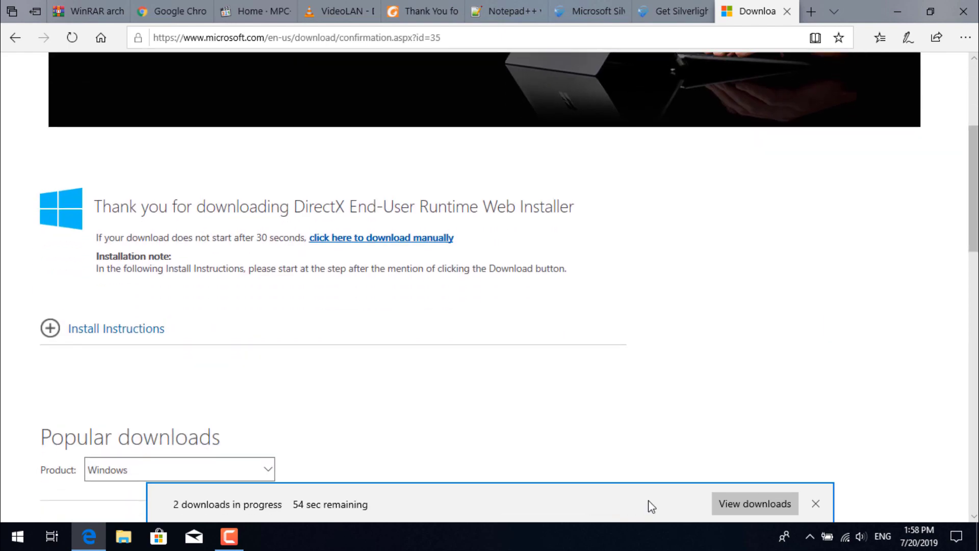
pyautogui.click(751, 501)
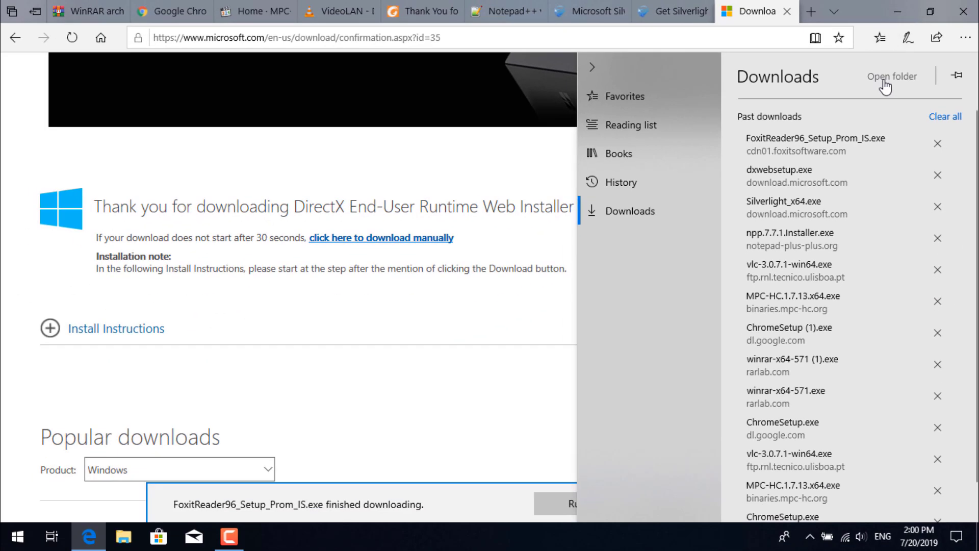
# Open the Downloads folder and delete the duplicate ChromeSetup (1) and winrar-x64-571 (1) files.
pyautogui.click(884, 82)
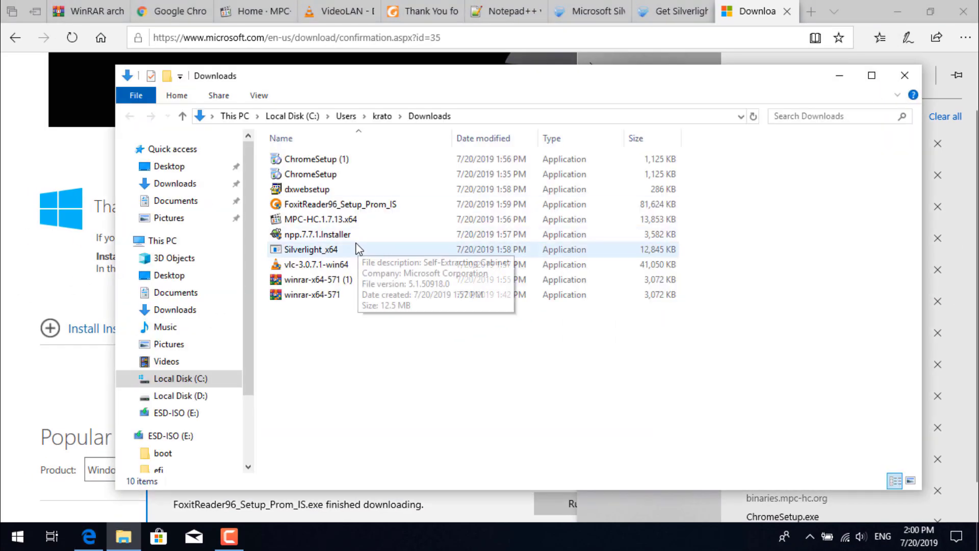
pyautogui.rightClick(319, 159)
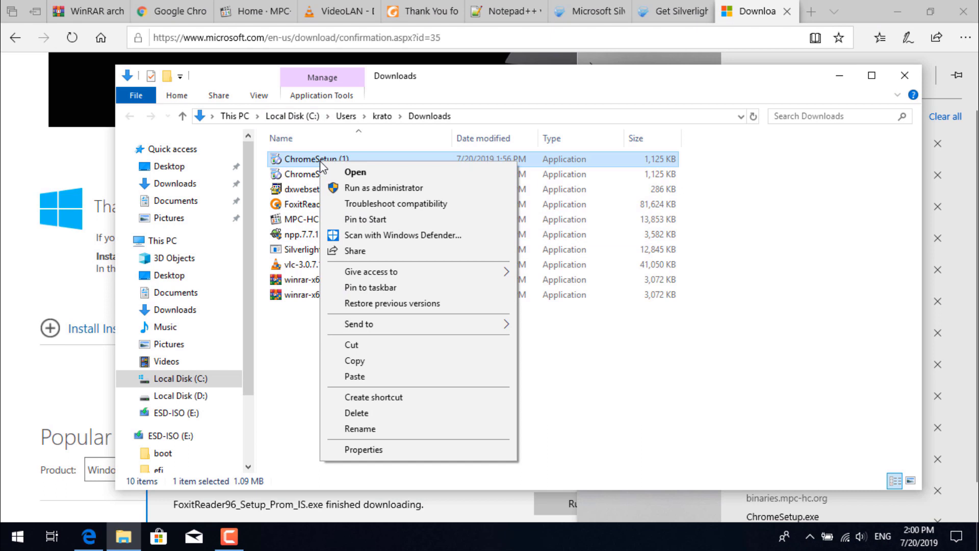
pyautogui.click(372, 408)
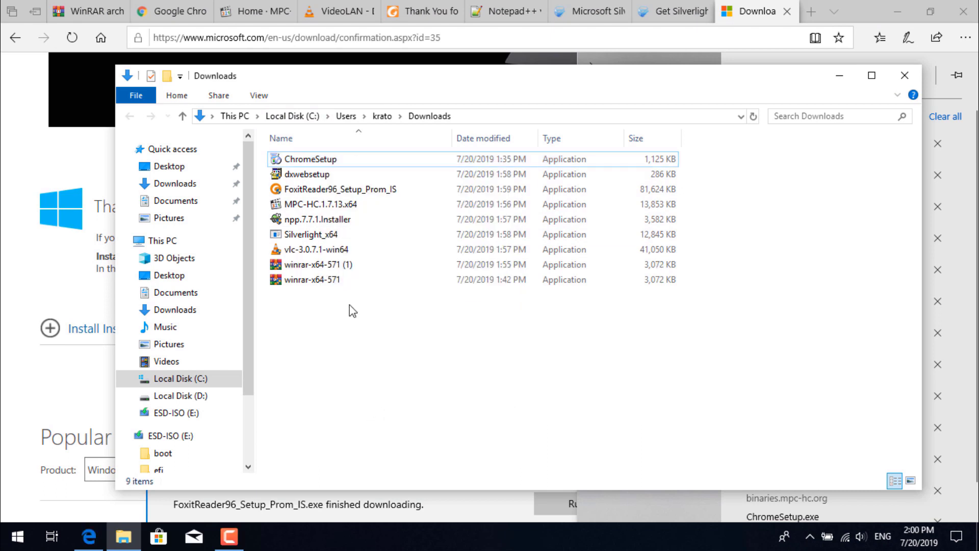
pyautogui.rightClick(336, 264)
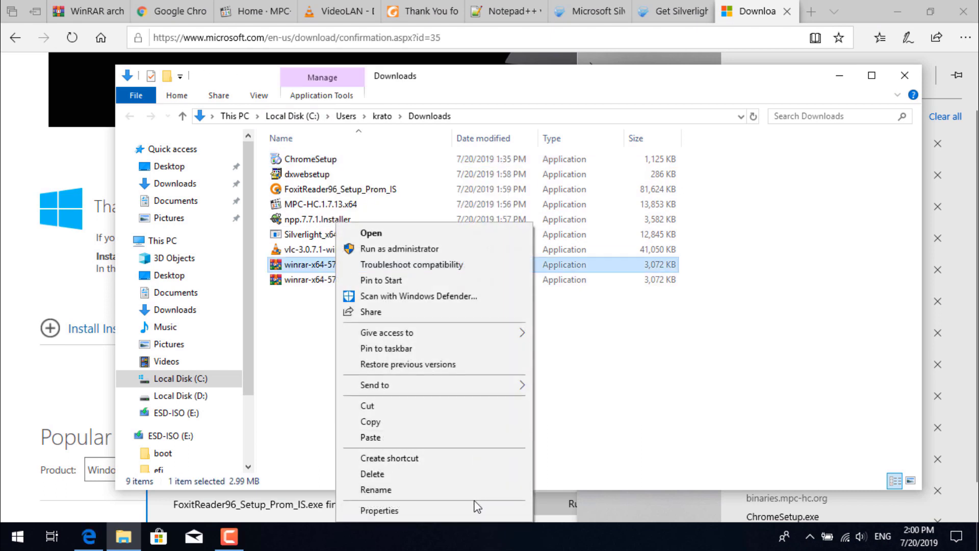
pyautogui.click(451, 473)
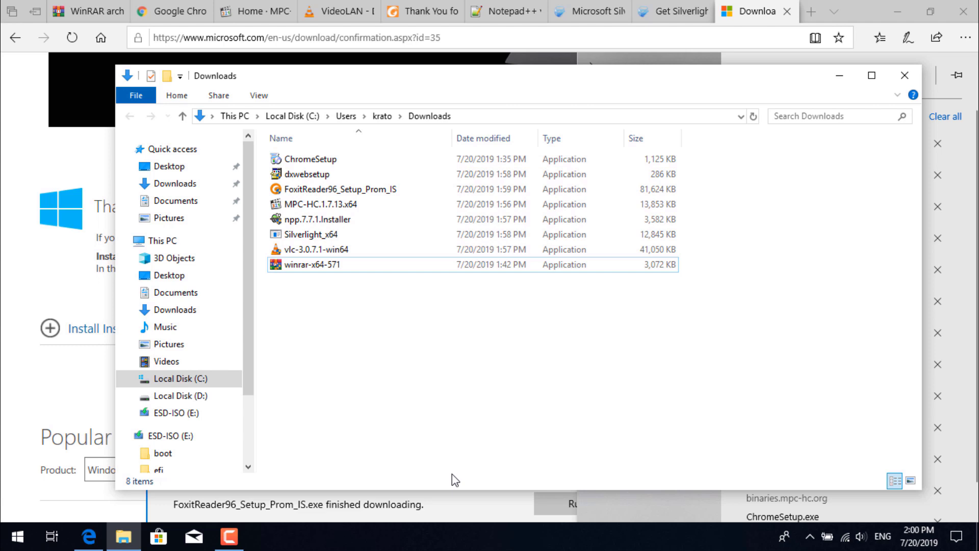
# Show the eight installers as Large icons, selecting them all and then clearing the selection.
pyautogui.click(910, 480)
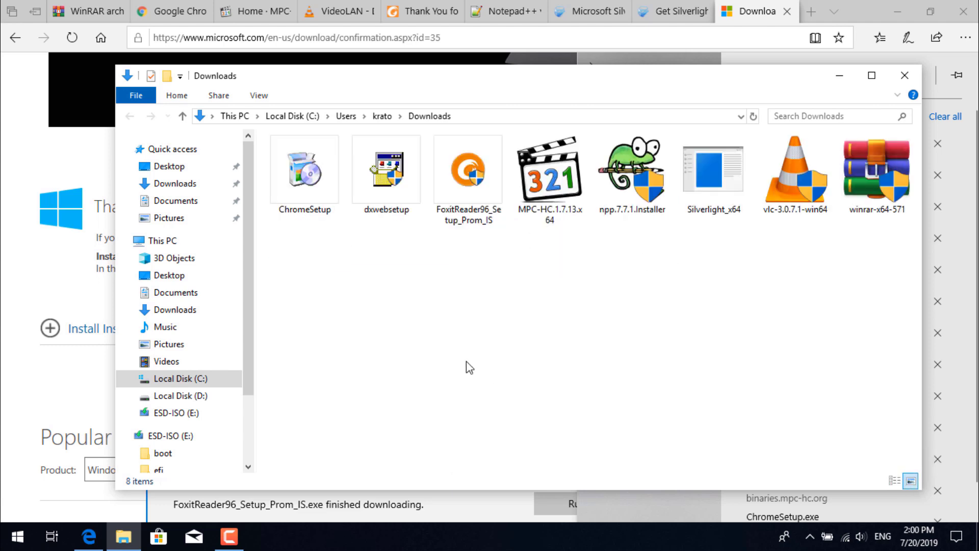
pyautogui.moveTo(861, 283); pyautogui.dragTo(325, 188)
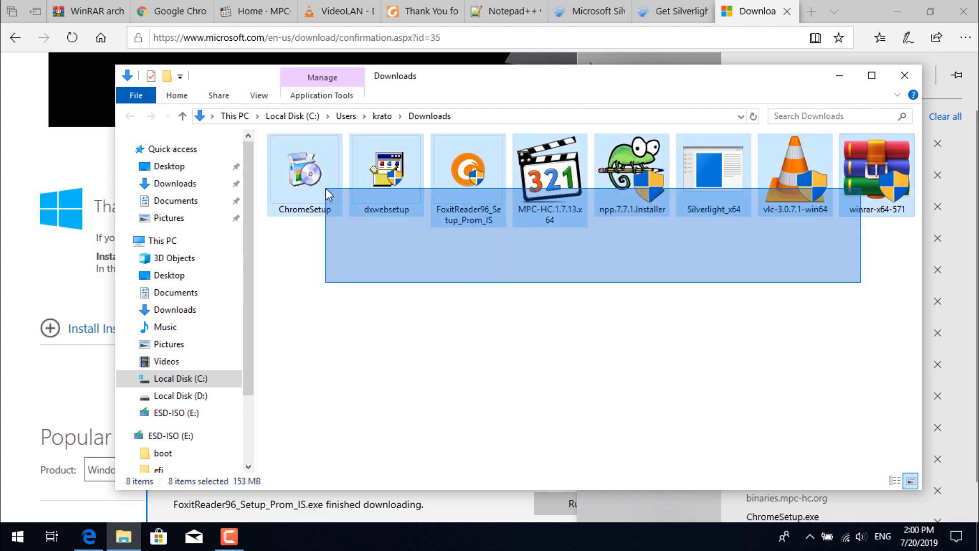
pyautogui.click(325, 281)
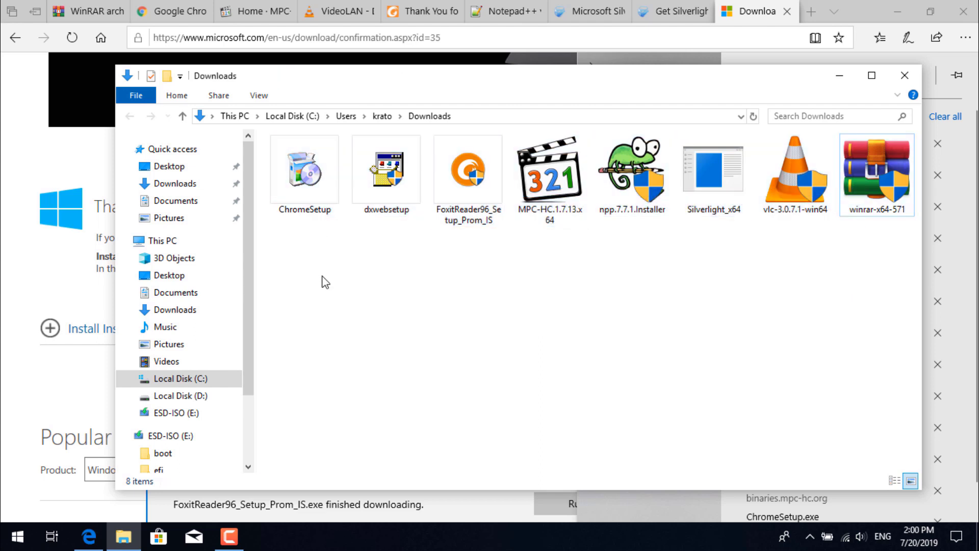
# Close all Edge tabs and finish WinRAR setup with its default file associations.
pyautogui.click(964, 16)
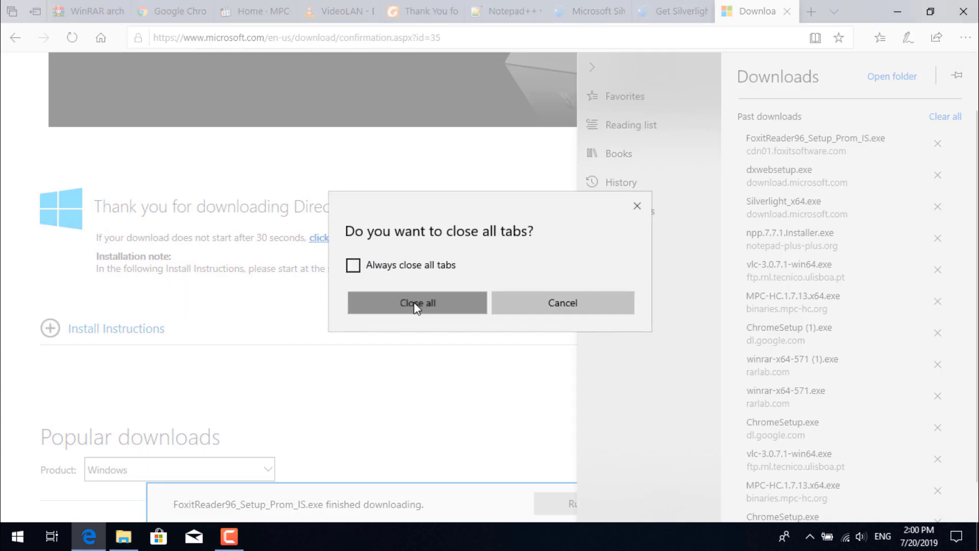
pyautogui.click(414, 302)
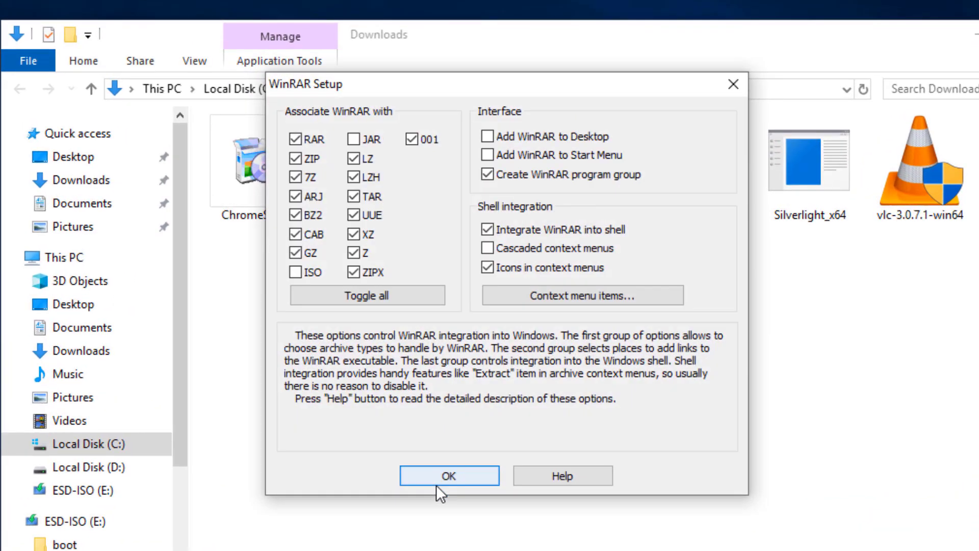
pyautogui.click(439, 466)
pyautogui.click(439, 466)
pyautogui.click(953, 88)
# Run the VLC installer as administrator, accepting the language, license and default components.
pyautogui.click(828, 181)
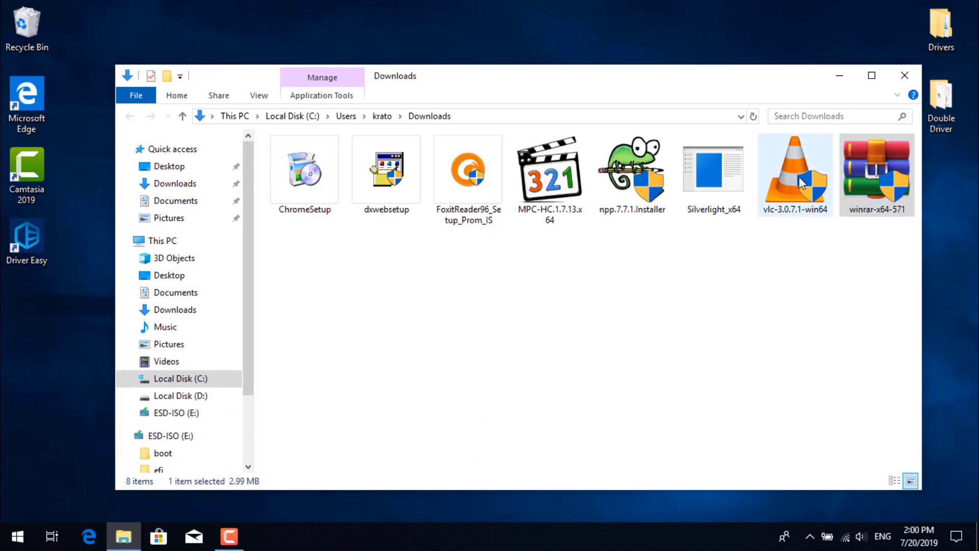
pyautogui.rightClick(802, 183)
pyautogui.click(802, 183)
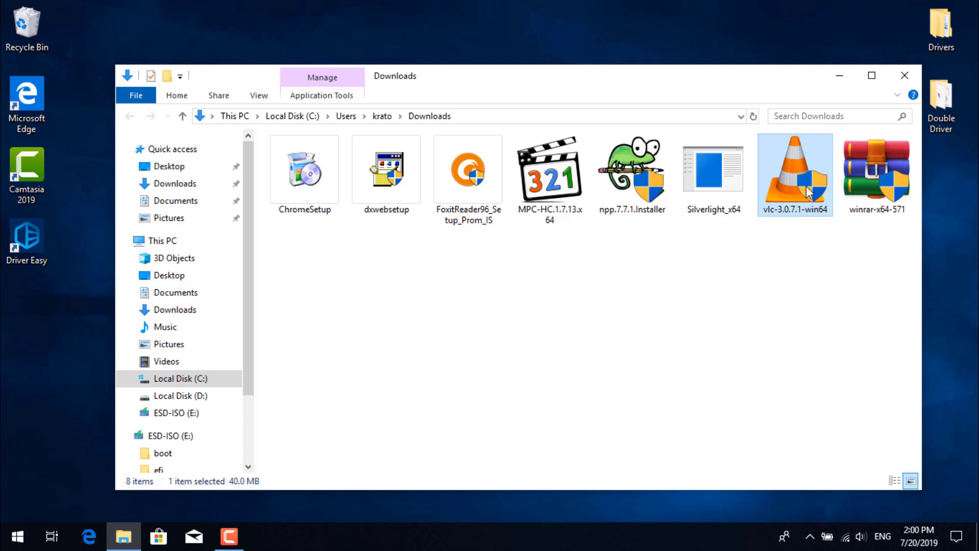
pyautogui.click(496, 299)
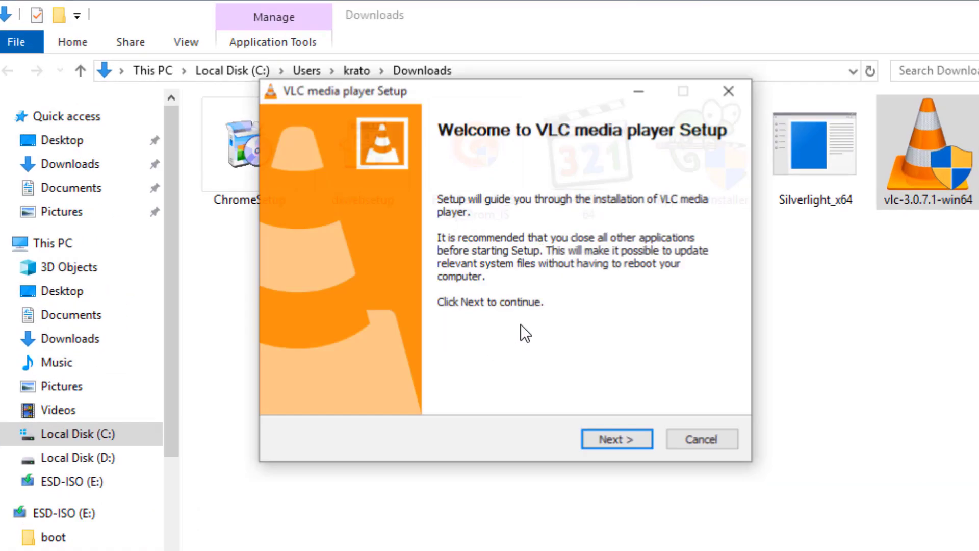
pyautogui.click(606, 438)
pyautogui.click(607, 438)
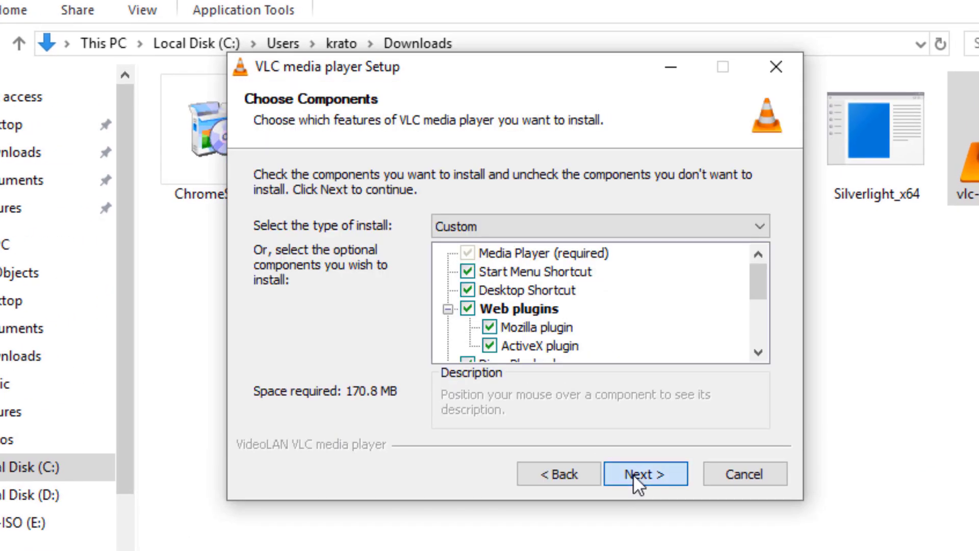
pyautogui.click(607, 438)
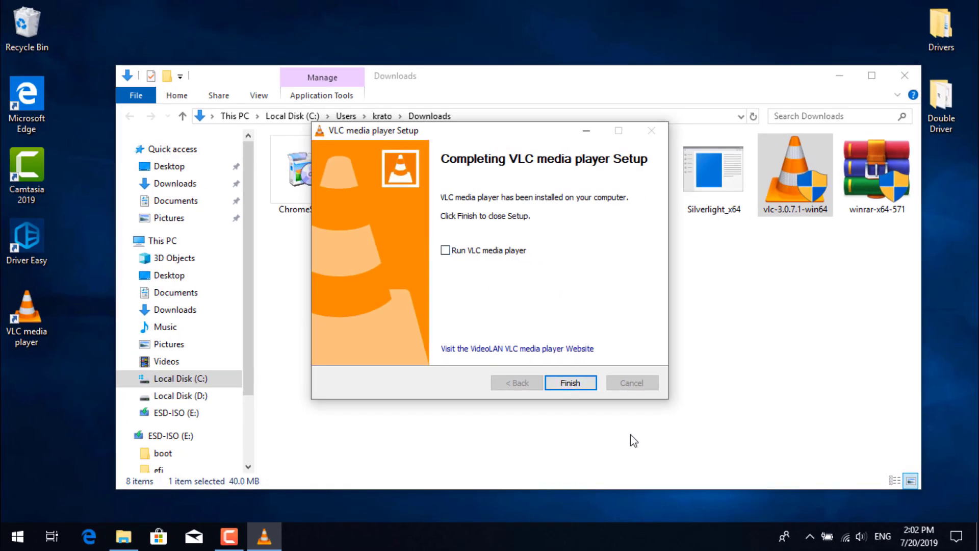
# Finish VLC, then install MPC-HC as administrator with default folder, components and Start Menu folder.
pyautogui.click(570, 382)
pyautogui.click(581, 212)
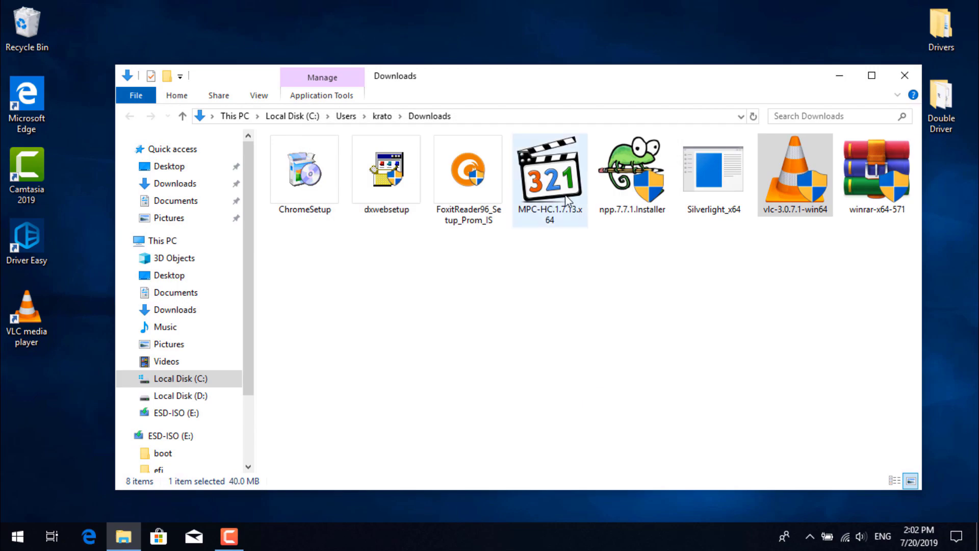
pyautogui.rightClick(569, 206)
pyautogui.click(592, 184)
pyautogui.click(508, 306)
pyautogui.click(349, 338)
pyautogui.click(570, 381)
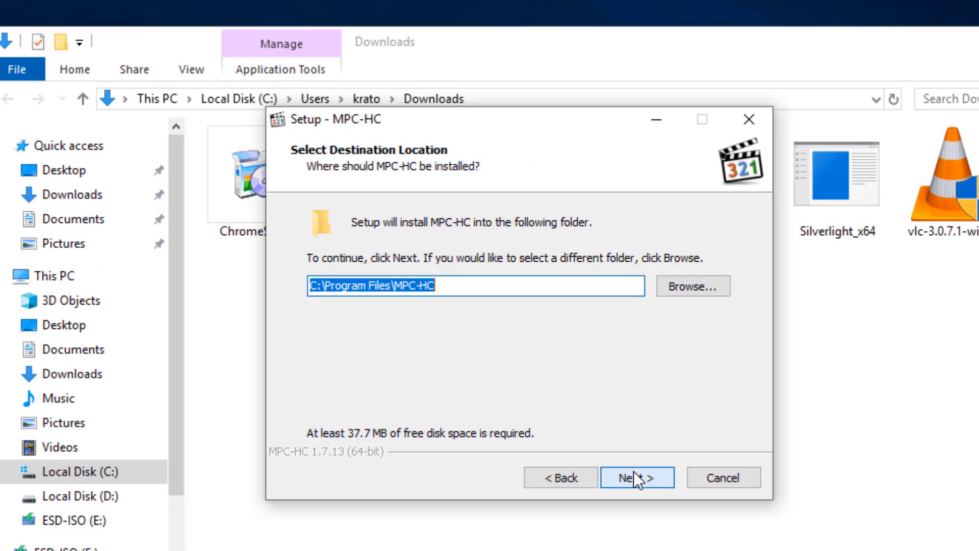
pyautogui.click(570, 378)
pyautogui.click(571, 378)
pyautogui.click(634, 471)
pyautogui.click(633, 471)
pyautogui.click(634, 471)
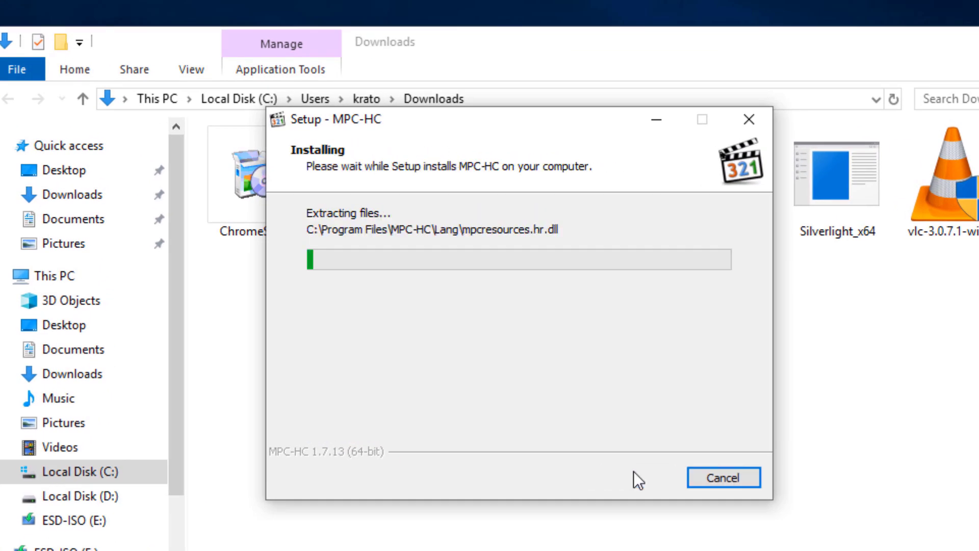
pyautogui.click(633, 471)
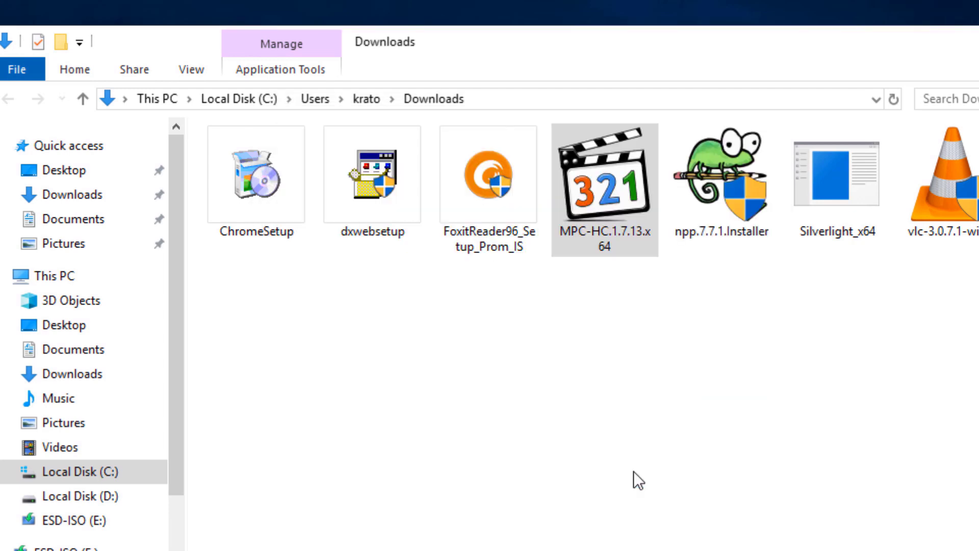
# Install Notepad++ v7.7.1 as administrator with default location and components, without launching it afterwards.
pyautogui.rightClick(720, 213)
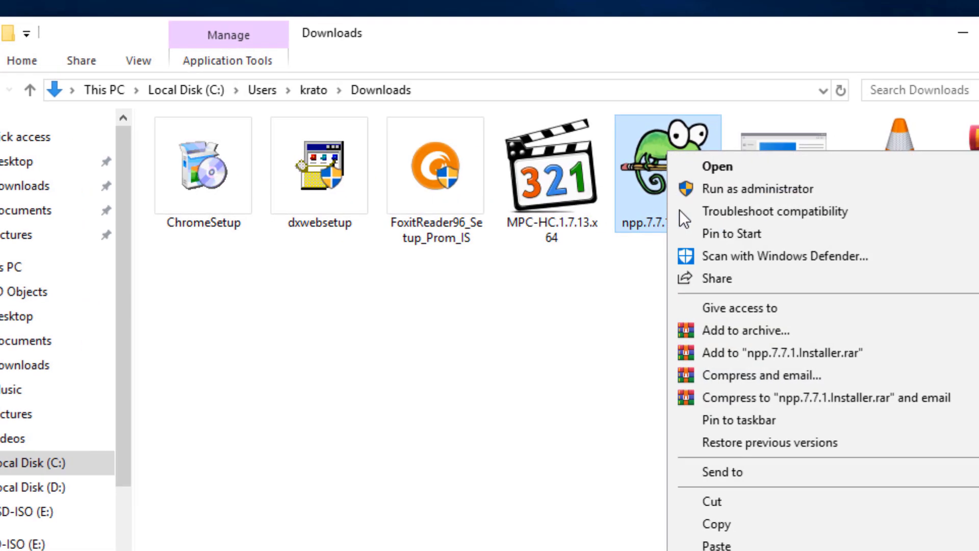
pyautogui.click(764, 171)
pyautogui.click(373, 333)
pyautogui.click(484, 454)
pyautogui.click(484, 454)
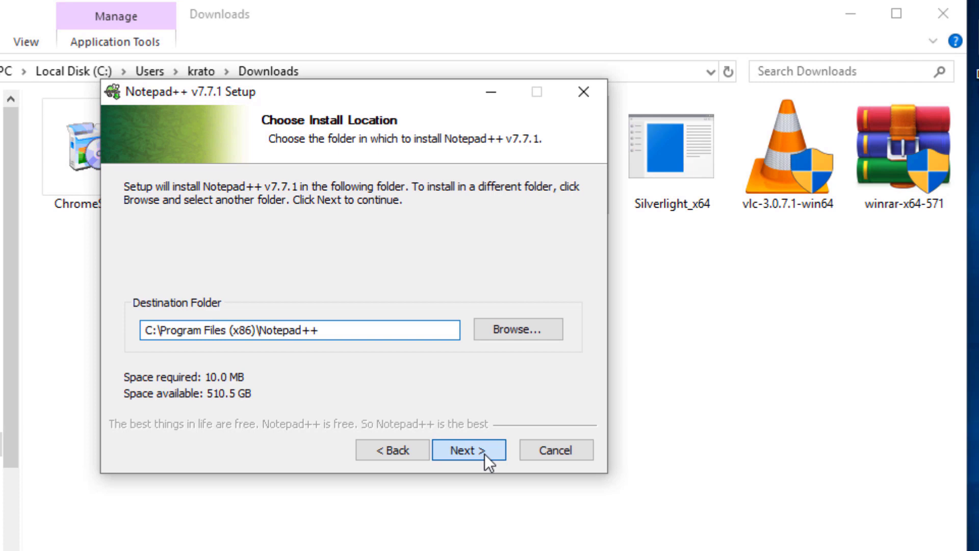
pyautogui.click(484, 454)
pyautogui.click(485, 454)
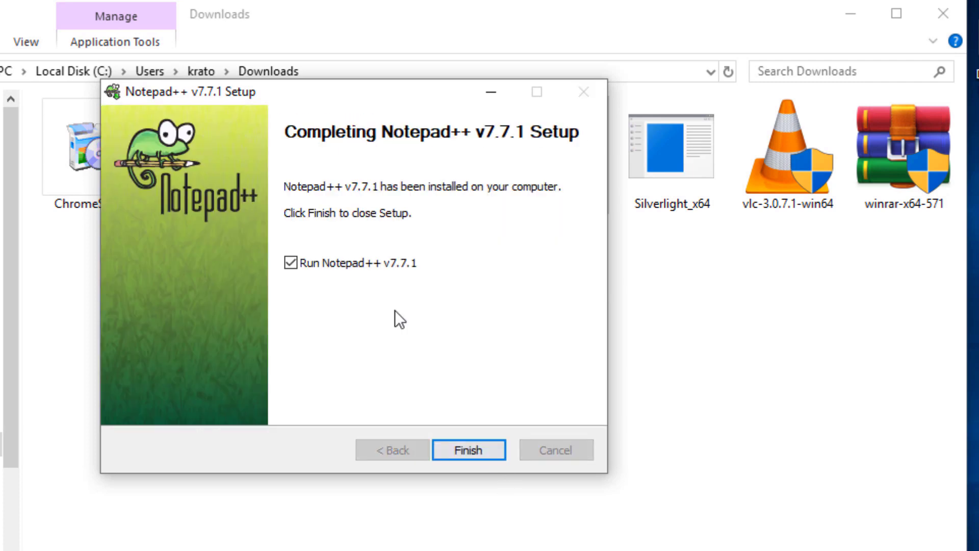
pyautogui.click(291, 262)
pyautogui.click(481, 450)
# Install Foxit Reader as administrator, accepting the license and declining the PhantomPDF Business offer.
pyautogui.rightClick(306, 114)
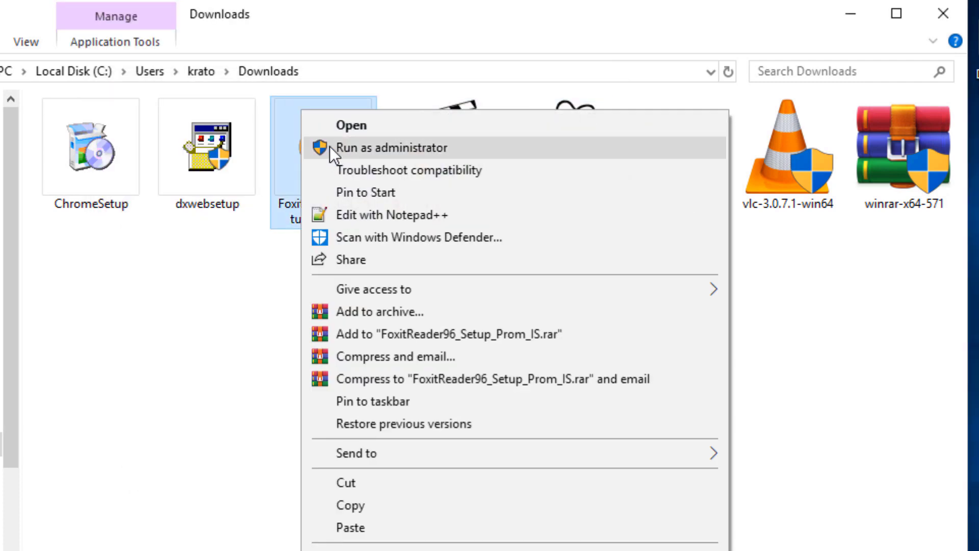
pyautogui.click(329, 145)
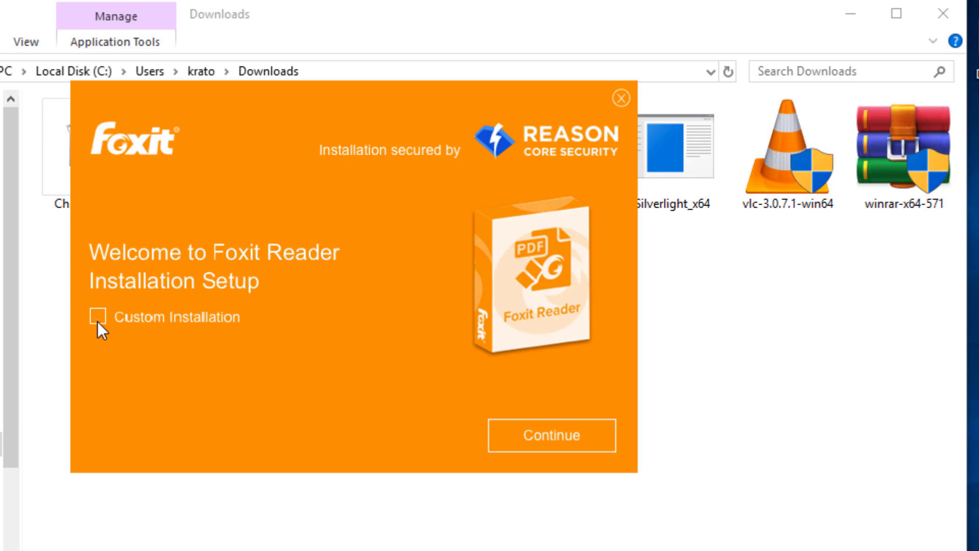
pyautogui.click(533, 447)
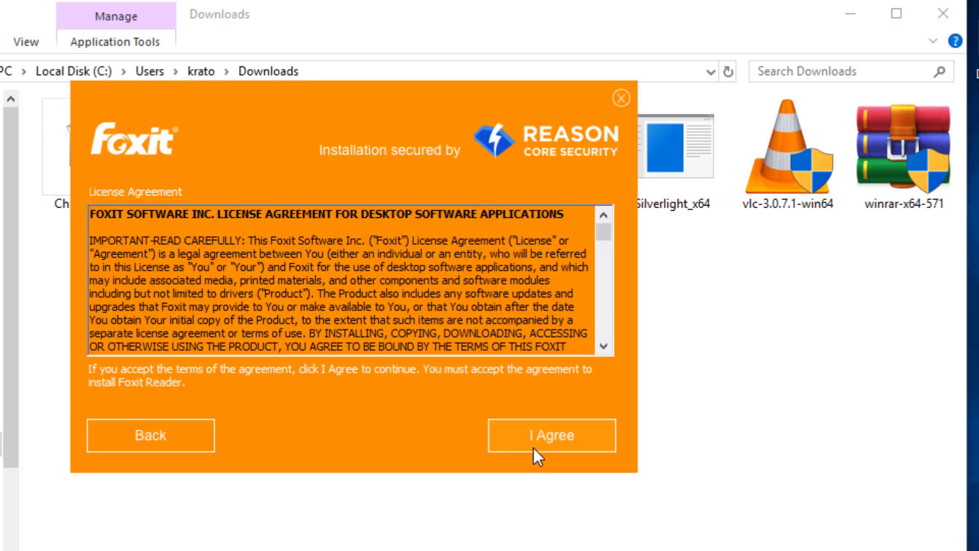
pyautogui.click(533, 448)
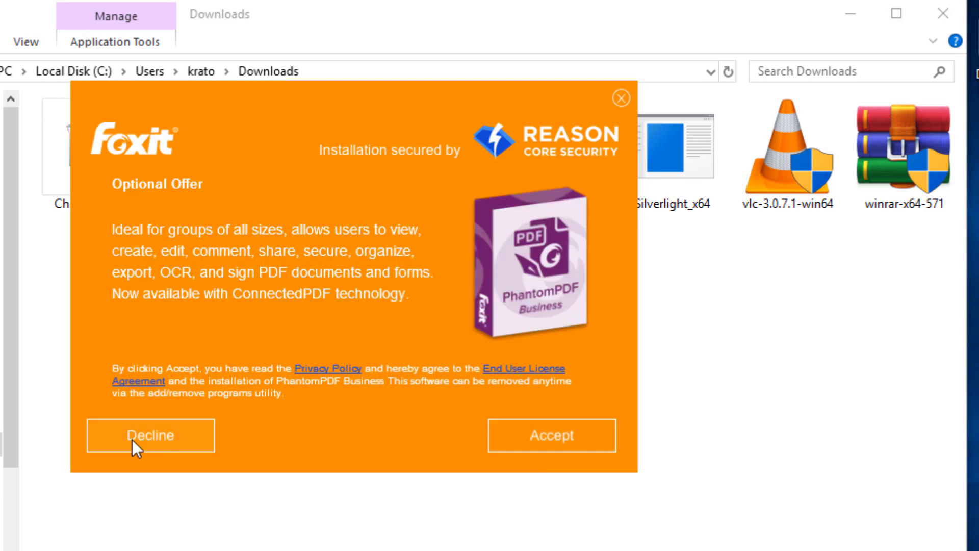
pyautogui.click(133, 444)
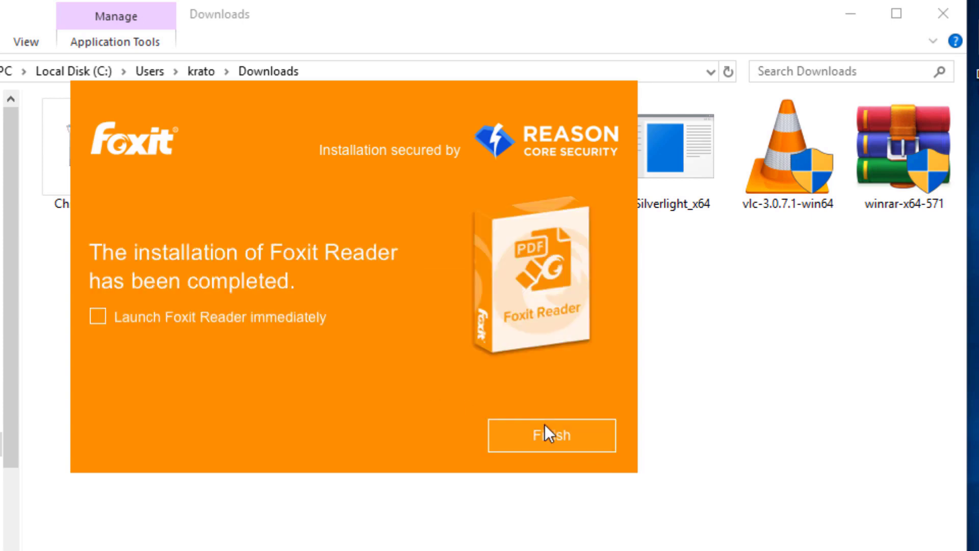
pyautogui.click(545, 432)
# Run the ChromeSetup installer as administrator and close the blank Chrome window it opens.
pyautogui.rightClick(63, 171)
pyautogui.click(136, 148)
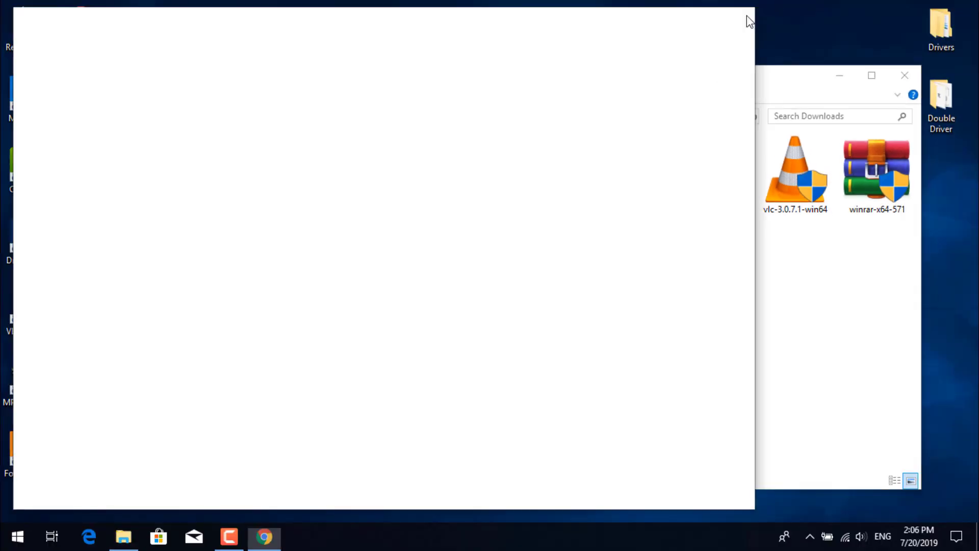
pyautogui.click(745, 14)
# Install Silverlight as administrator with Microsoft Update enrollment turned off.
pyautogui.rightClick(714, 183)
pyautogui.click(744, 107)
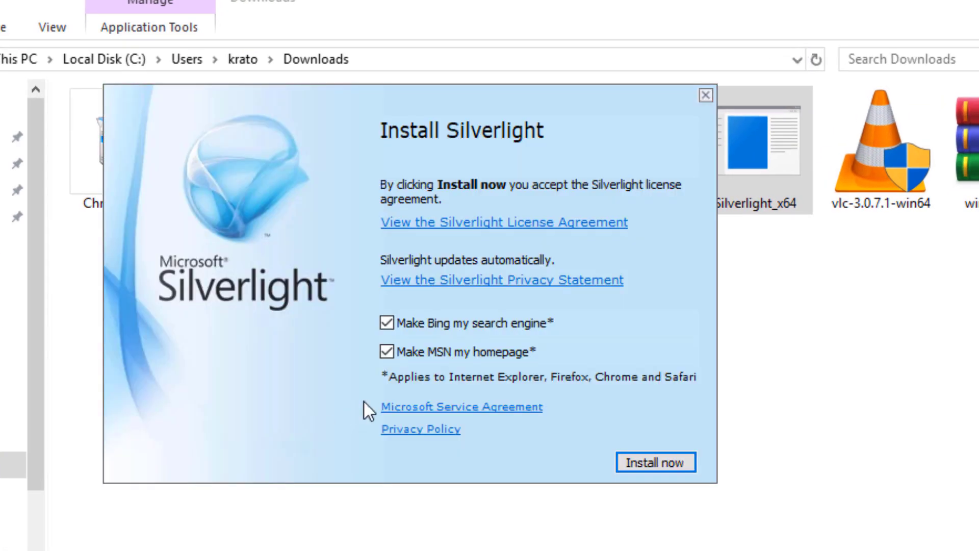
pyautogui.click(677, 464)
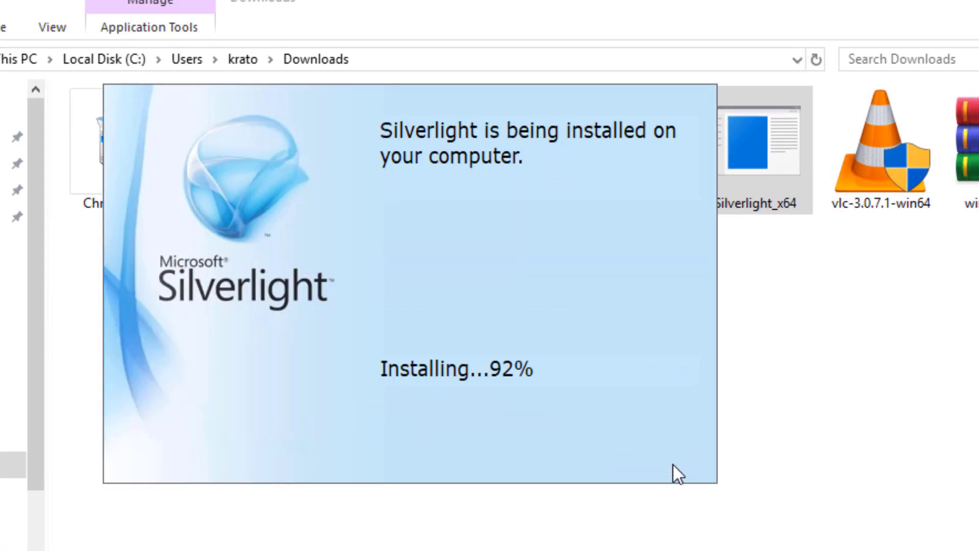
pyautogui.click(489, 257)
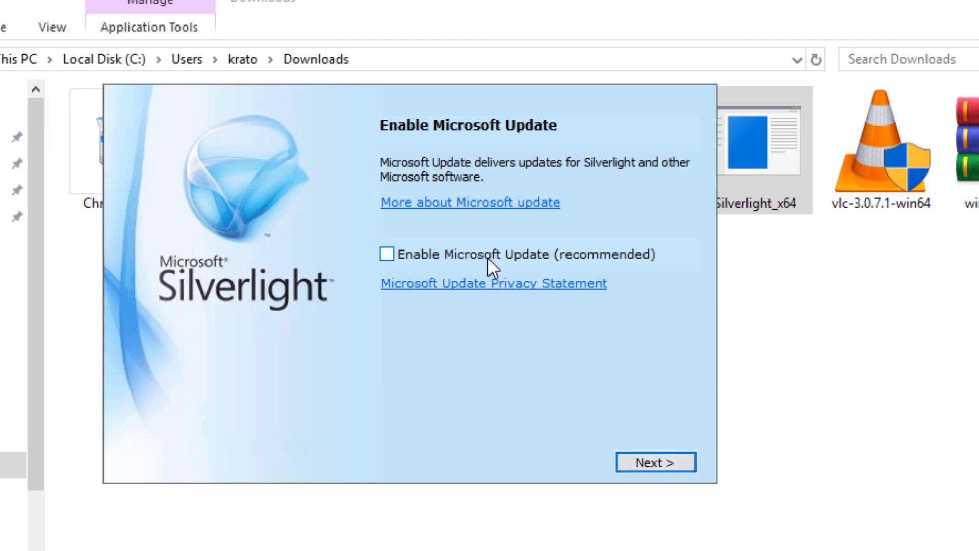
pyautogui.click(648, 462)
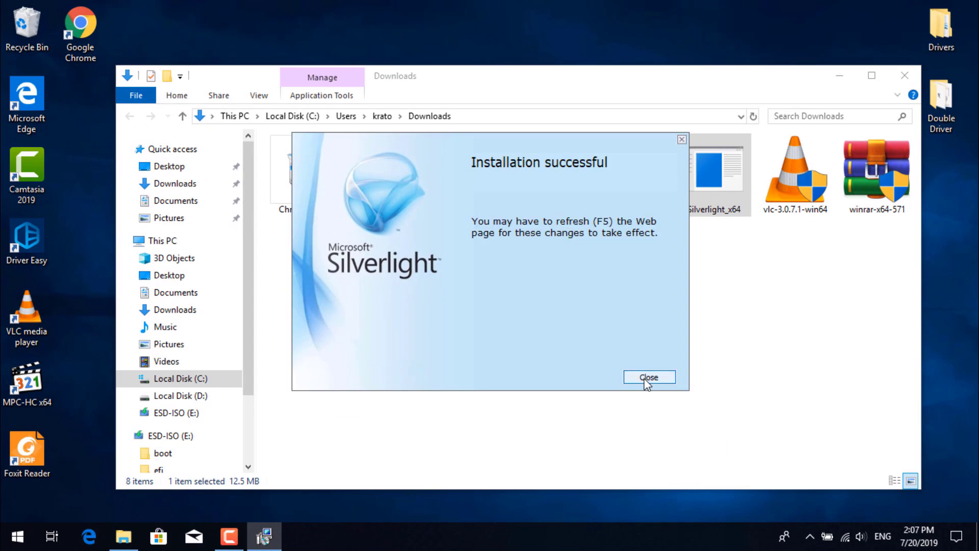
# Close the Silverlight installer and run dxwebsetup past the license and Bing Bar pages.
pyautogui.click(648, 378)
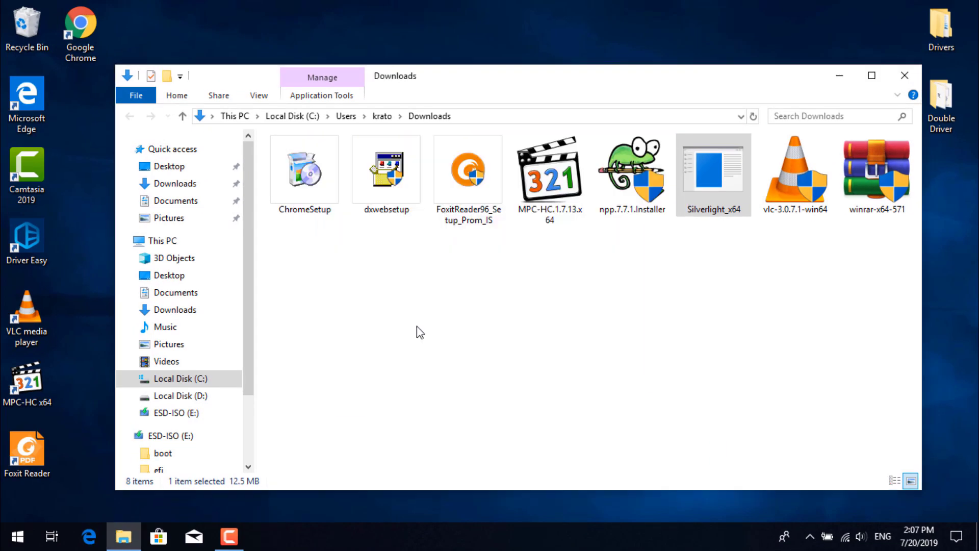
pyautogui.doubleClick(387, 168)
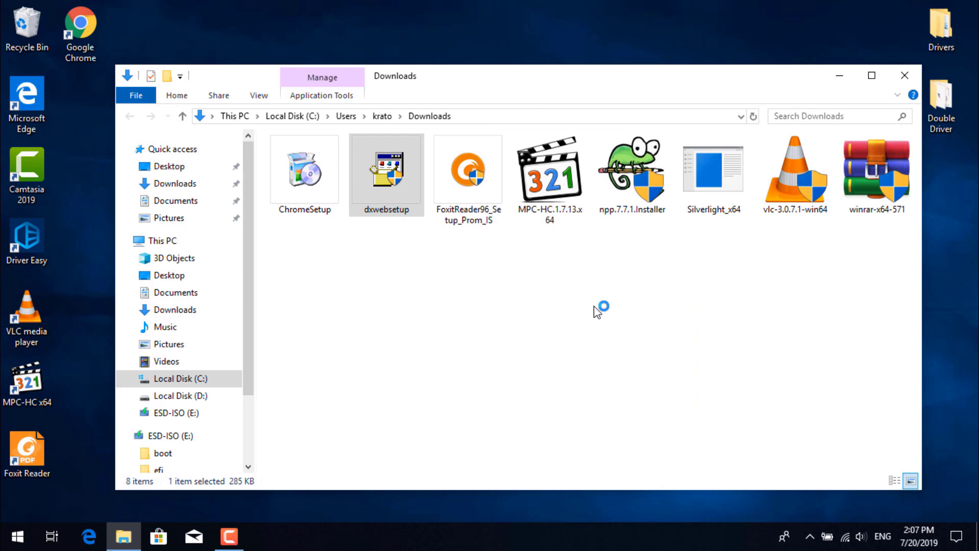
pyautogui.click(311, 298)
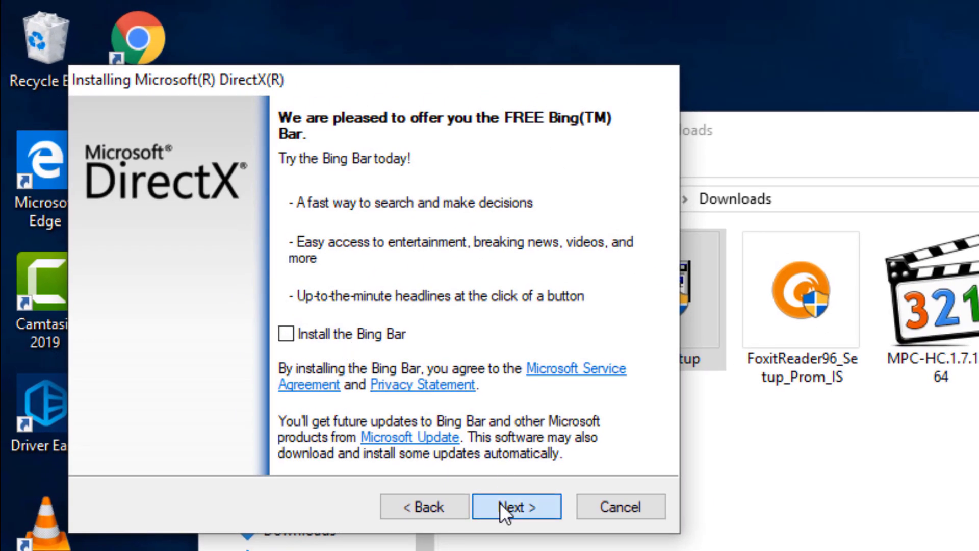
pyautogui.click(499, 504)
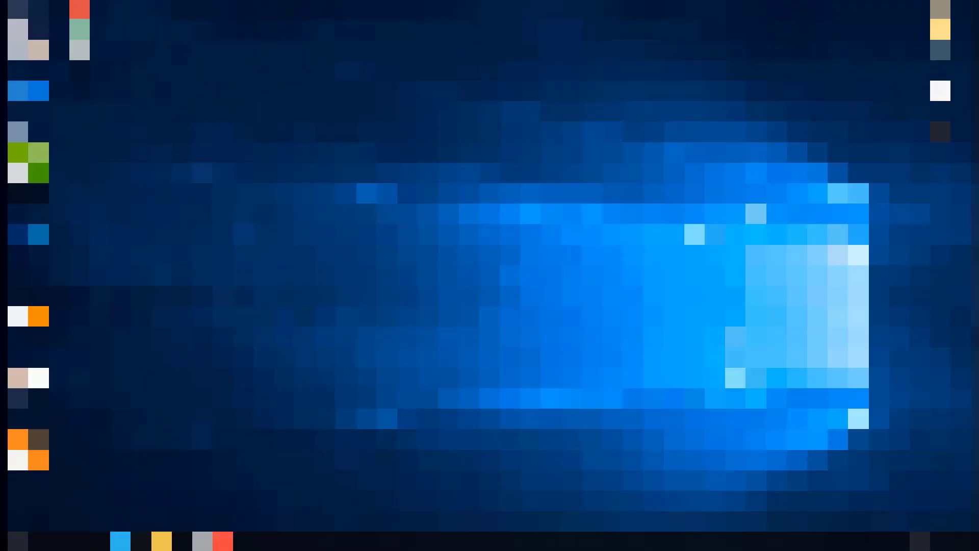
# Create a Softwares folder in Downloads and move the eight installers into it.
pyautogui.press('super+e')
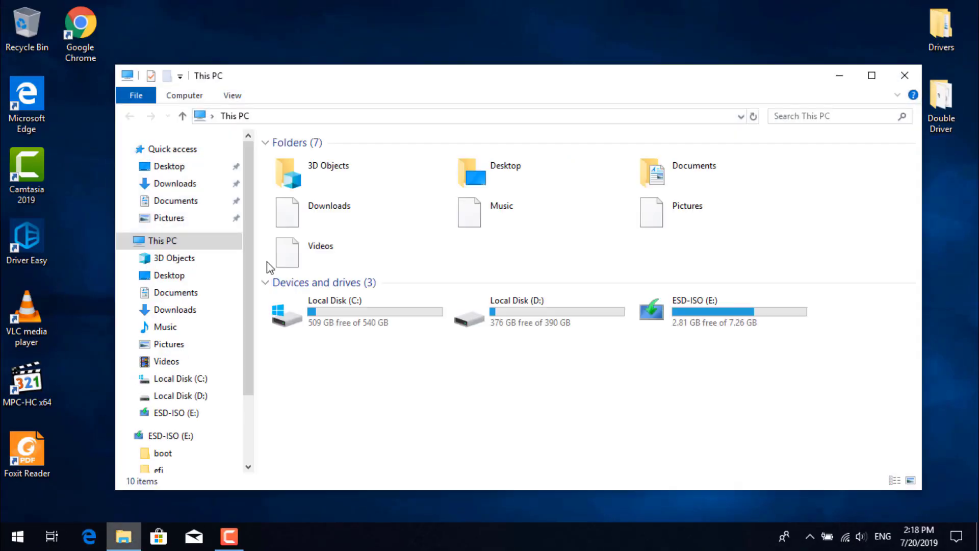
pyautogui.click(165, 187)
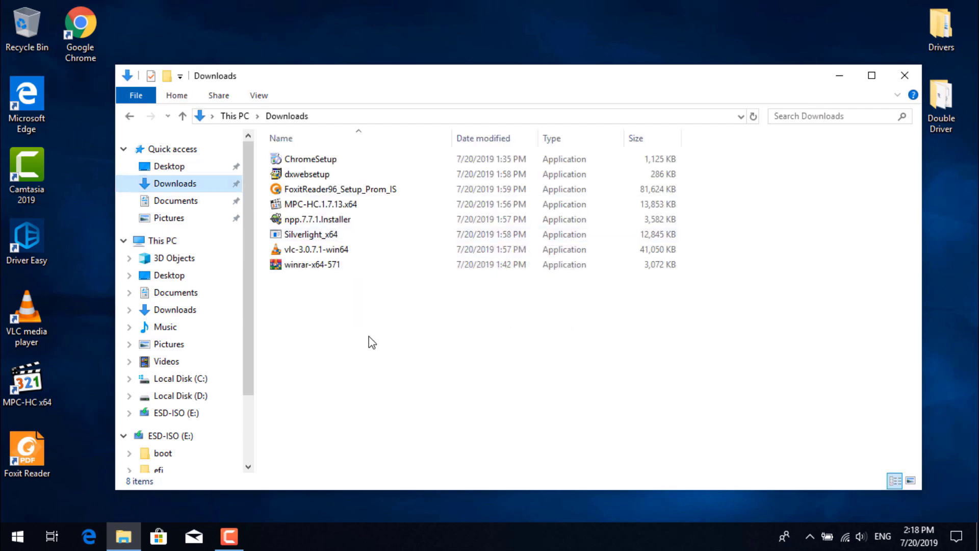
pyautogui.hotkey('ctrl', 'shift', 'n')
pyautogui.write('Softwares')
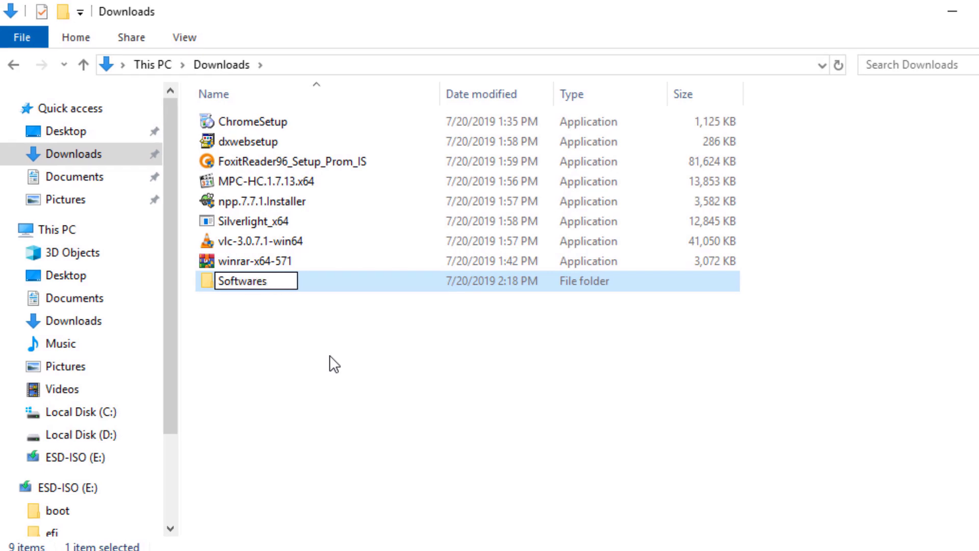
pyautogui.press('Return')
pyautogui.click(258, 264)
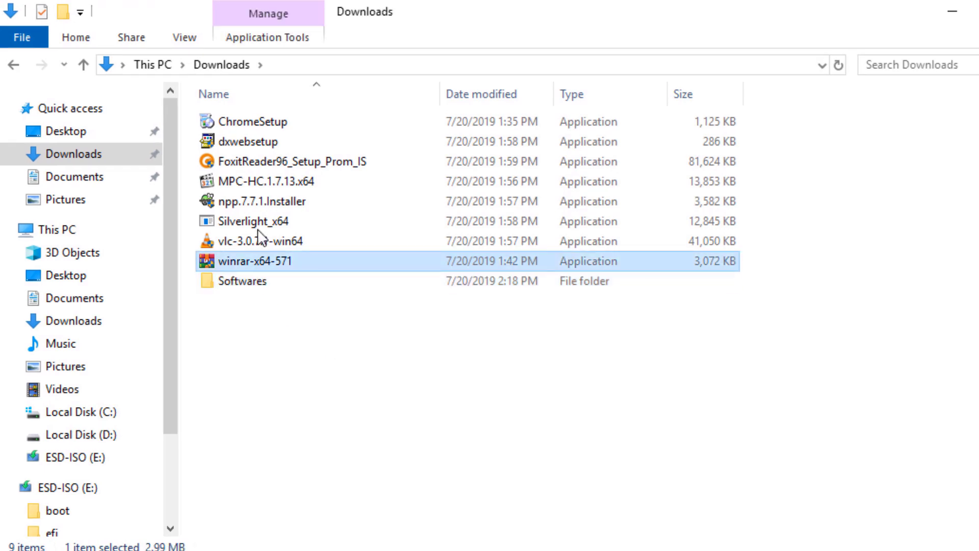
pyautogui.keyDown('shift'); pyautogui.click(271, 120); pyautogui.keyUp('shift')
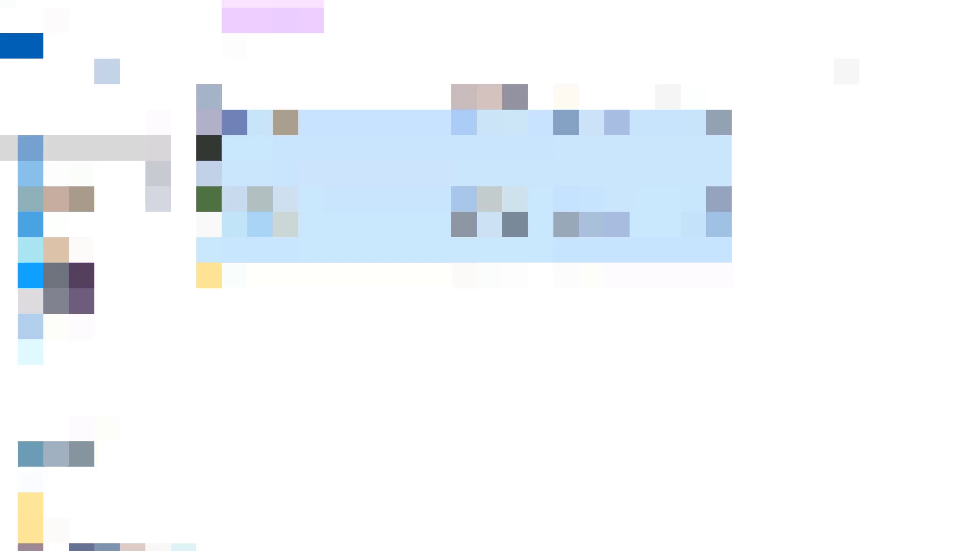
pyautogui.moveTo(271, 121); pyautogui.dragTo(234, 131)
# Paste the cut folders into the Progams folder on Local Disk (D:).
pyautogui.click(102, 434)
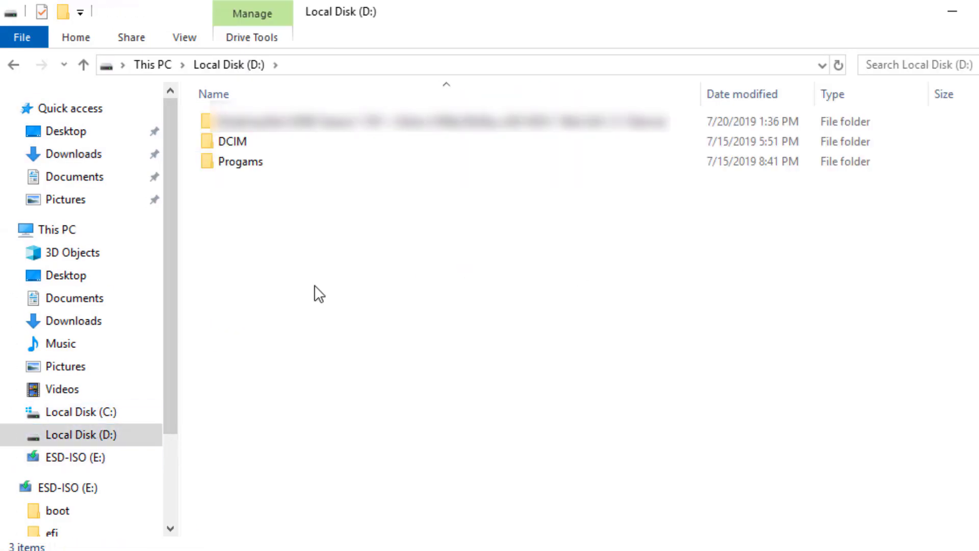
pyautogui.doubleClick(256, 167)
pyautogui.rightClick(247, 211)
pyautogui.click(325, 342)
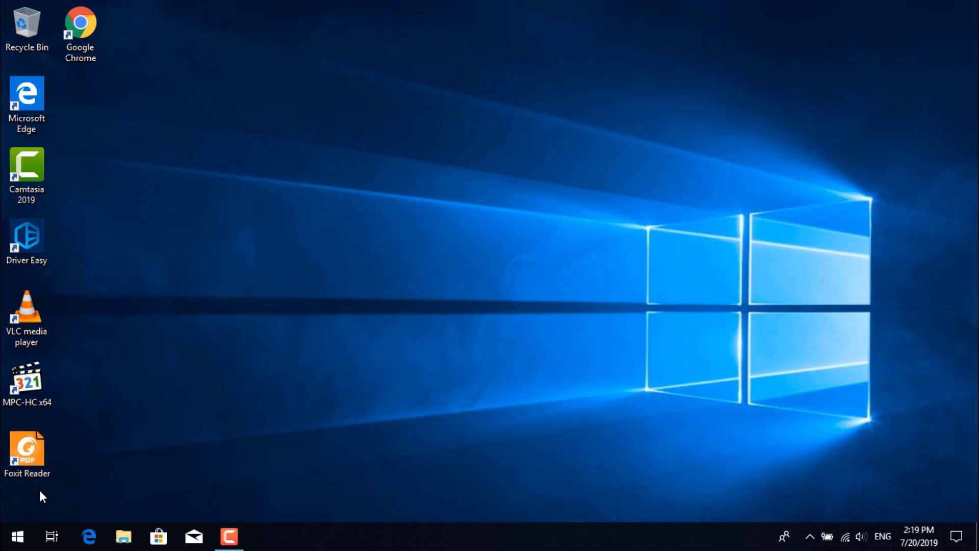
# Search the Start menu for 'apps' and open the Default apps settings page.
pyautogui.click(17, 536)
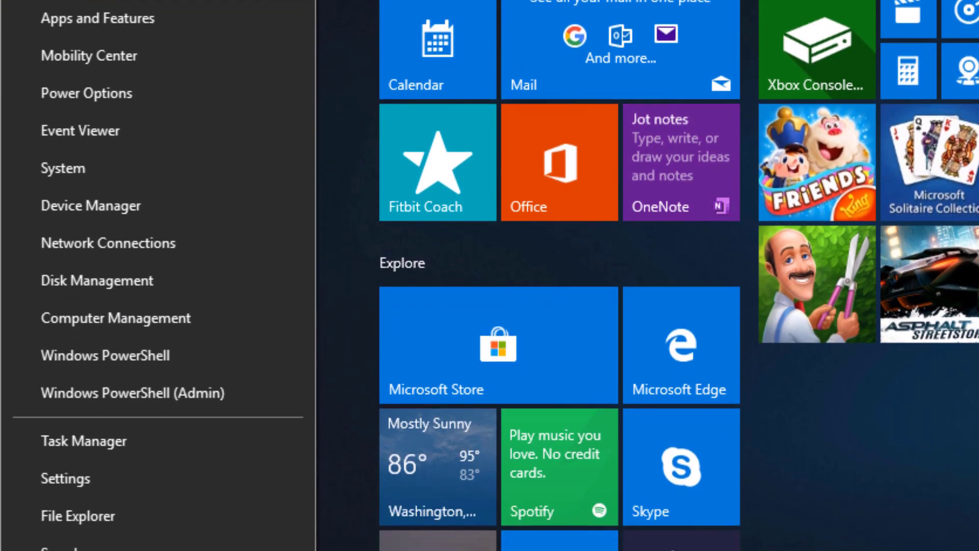
pyautogui.click(4, 523)
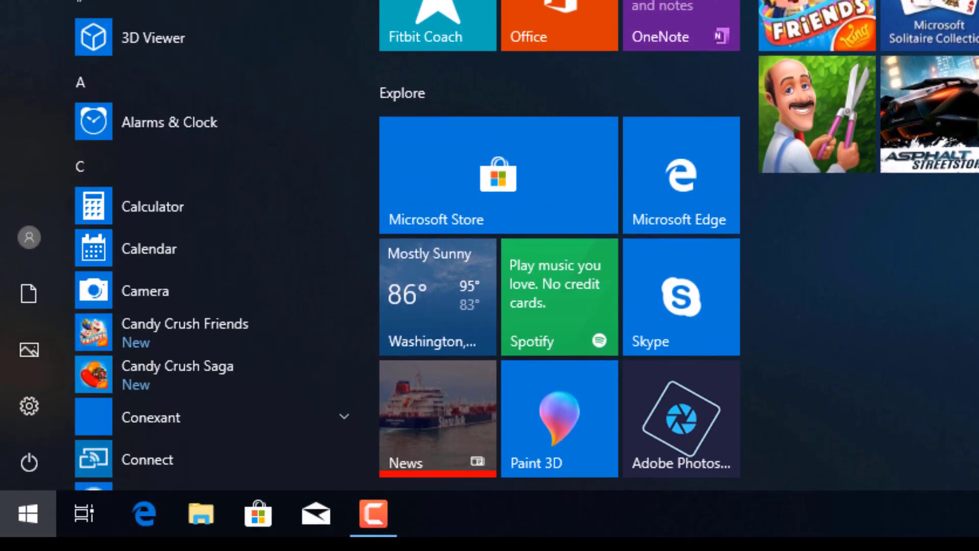
pyautogui.click(3, 523)
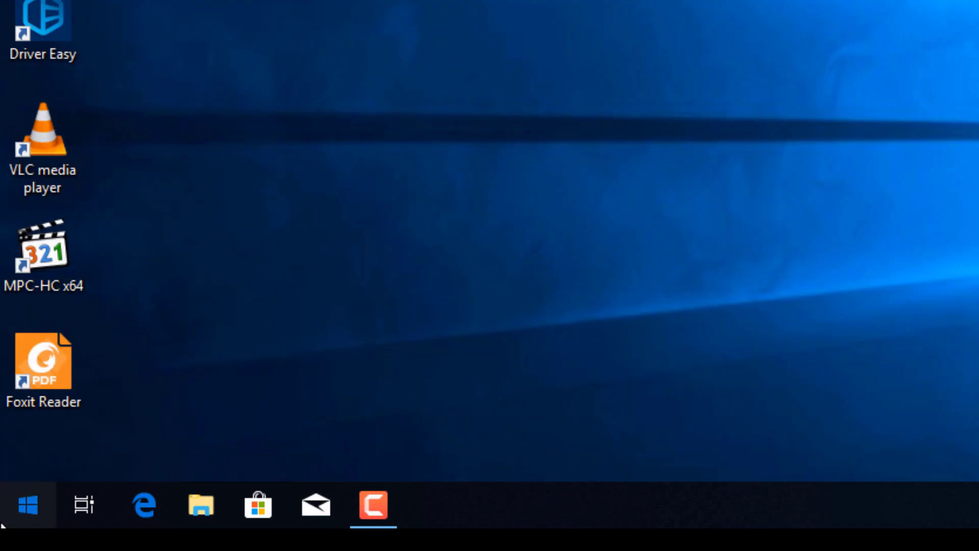
pyautogui.click(3, 523)
pyautogui.click(3, 523)
pyautogui.write('a')
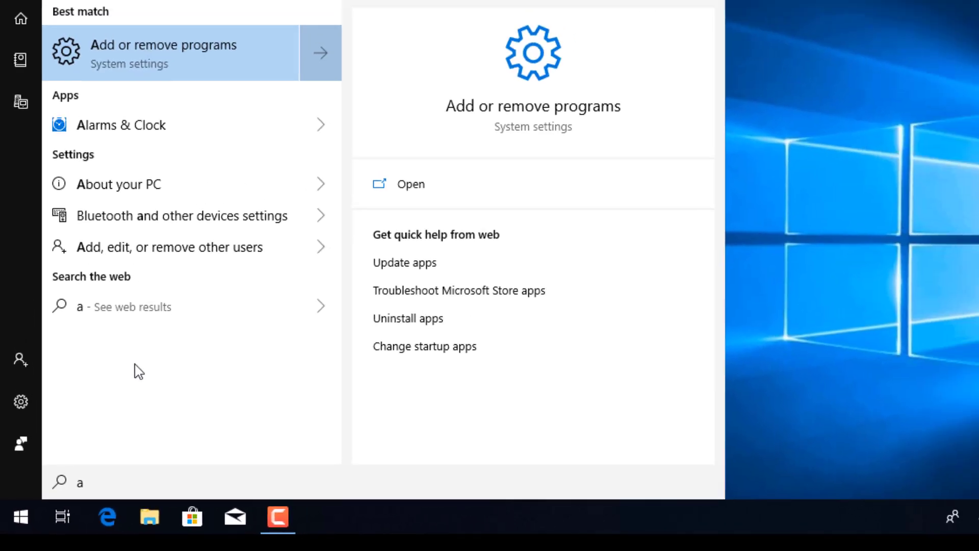
pyautogui.write('pps')
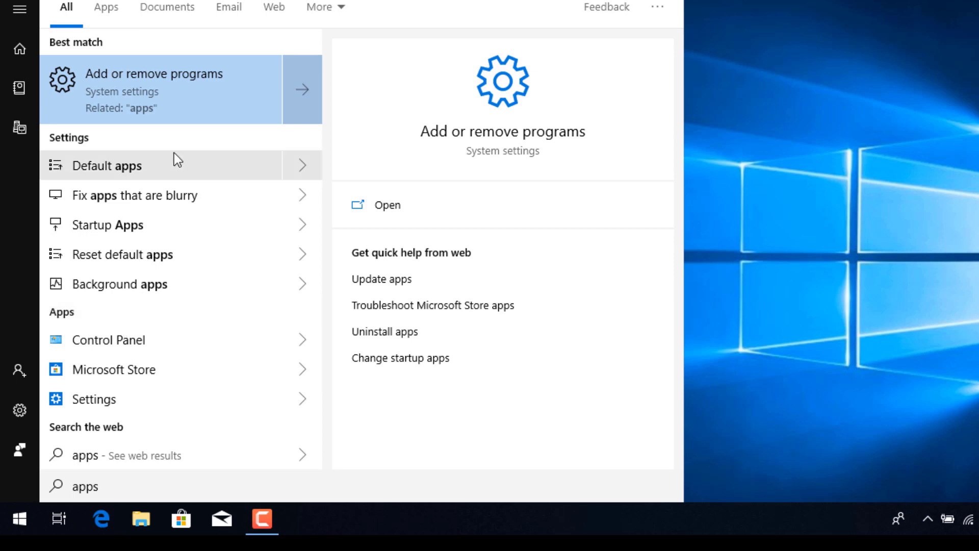
pyautogui.click(177, 165)
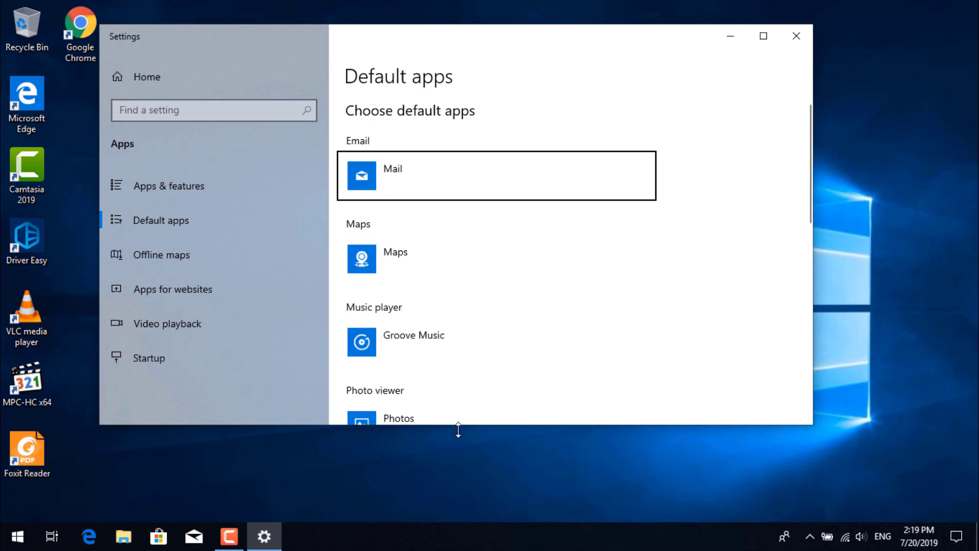
# Make Google Chrome the default web browser, confirming the switch away from Edge.
pyautogui.moveTo(459, 441); pyautogui.dragTo(462, 495)
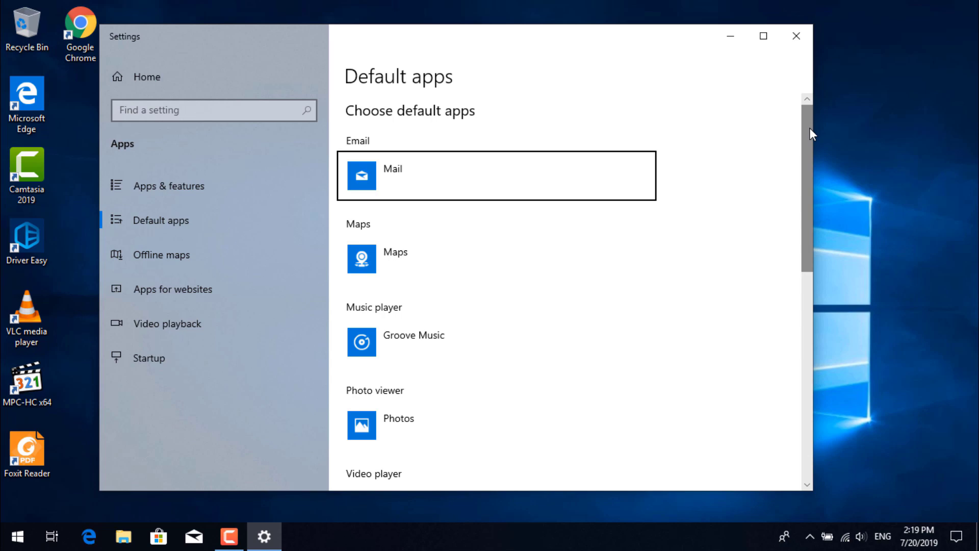
pyautogui.moveTo(809, 128); pyautogui.dragTo(817, 226)
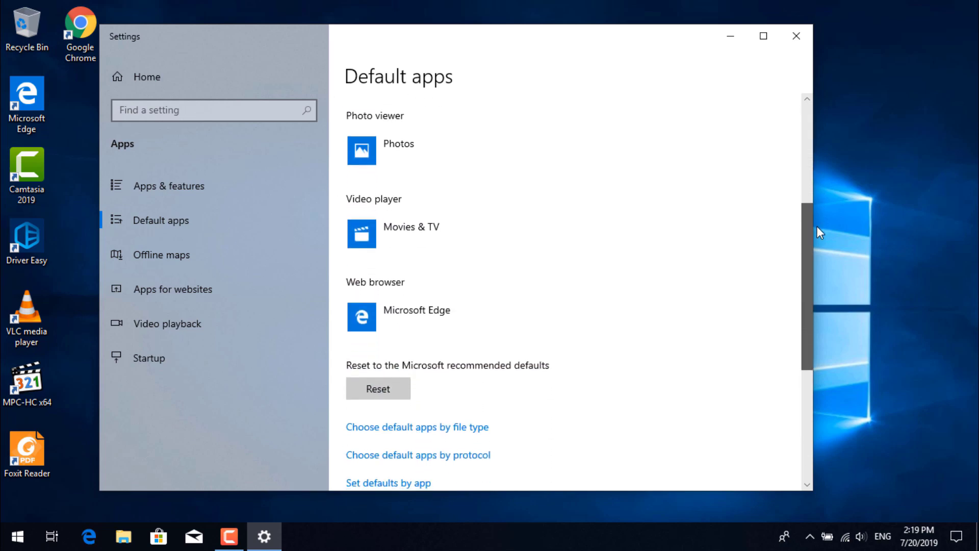
pyautogui.click(610, 247)
pyautogui.scroll(-2, 612, 397)
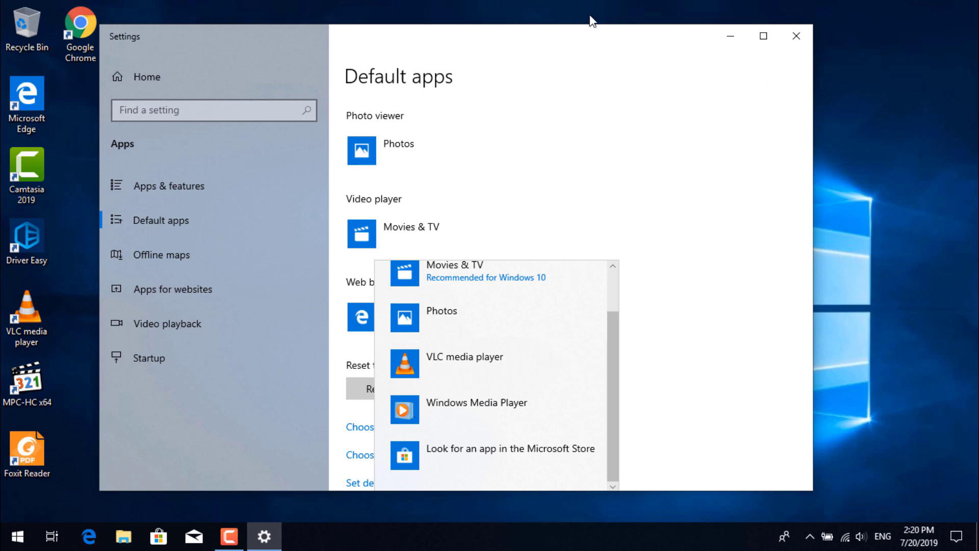
pyautogui.click(586, 34)
pyautogui.moveTo(585, 34); pyautogui.dragTo(590, 13)
pyautogui.click(403, 288)
pyautogui.click(439, 135)
pyautogui.click(431, 245)
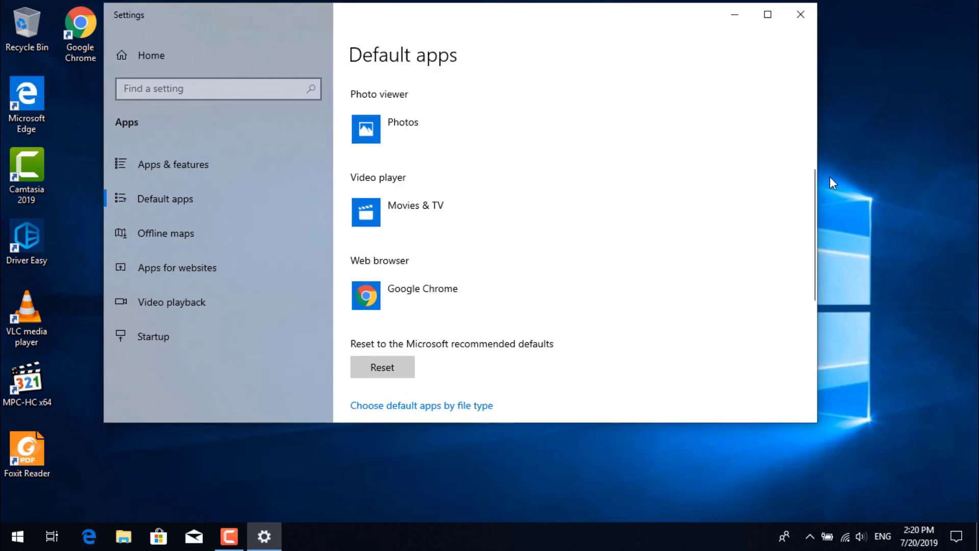
pyautogui.scroll(-10, 815, 245)
pyautogui.scroll(10, 823, 112)
pyautogui.scroll(-4, 823, 111)
# Set VLC media player as the default video player, leaving the music player unchanged.
pyautogui.click(403, 110)
pyautogui.scroll(-1, 617, 224)
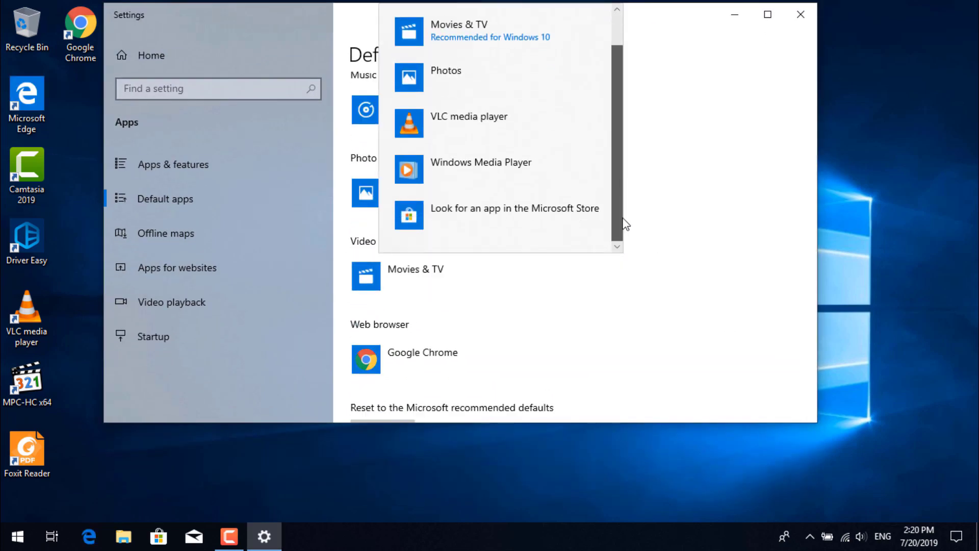
pyautogui.click(469, 117)
pyautogui.click(509, 132)
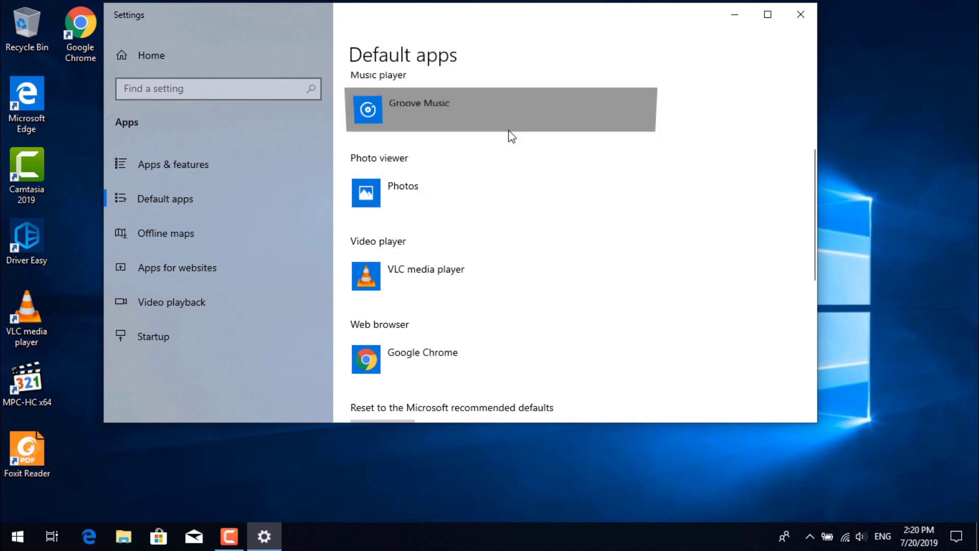
pyautogui.click(671, 179)
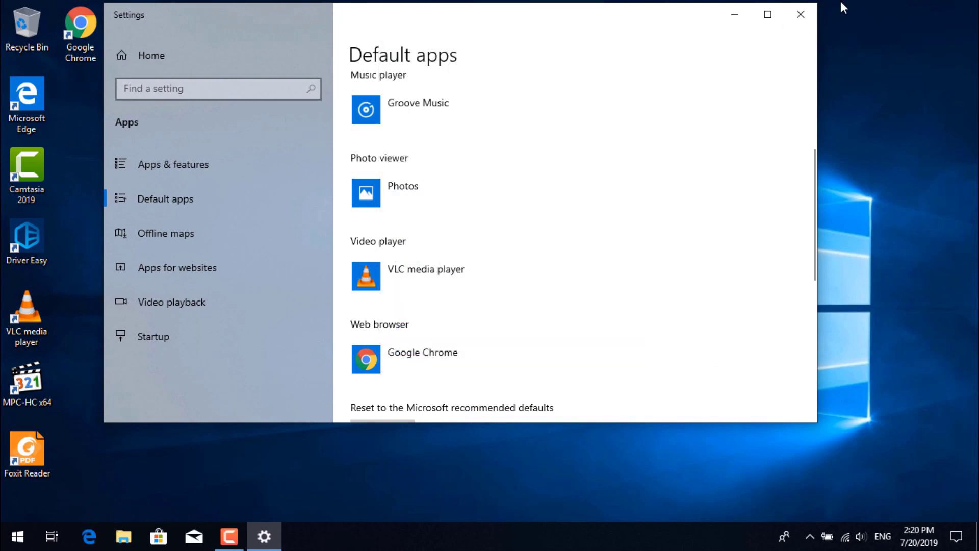